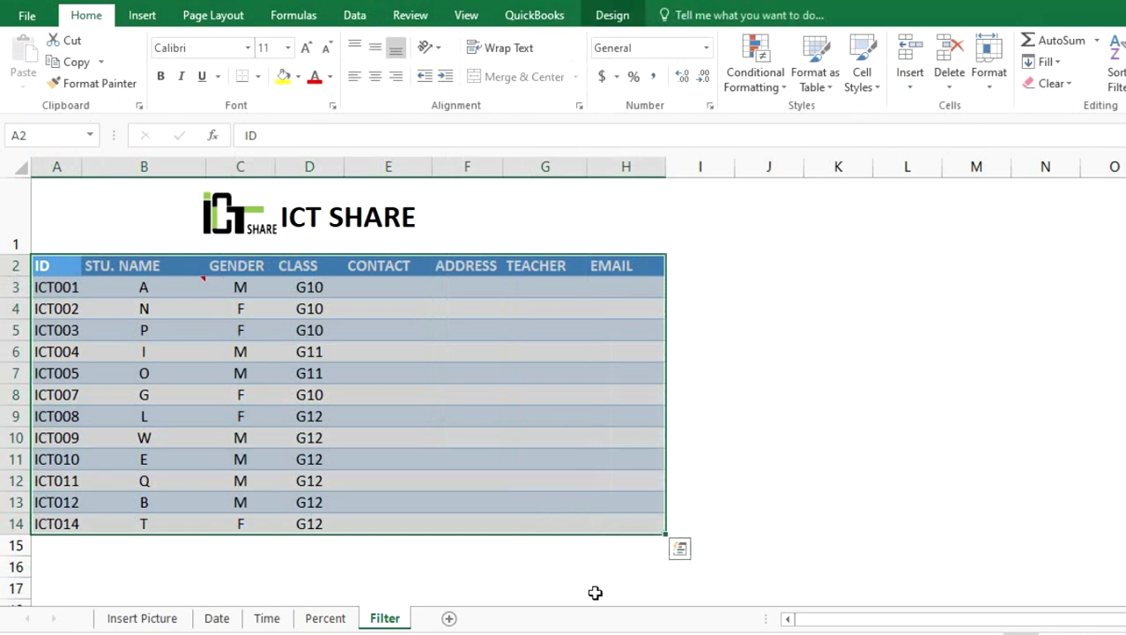
Turn on filtering for the header row of the student table A2:H14.
click(353, 17)
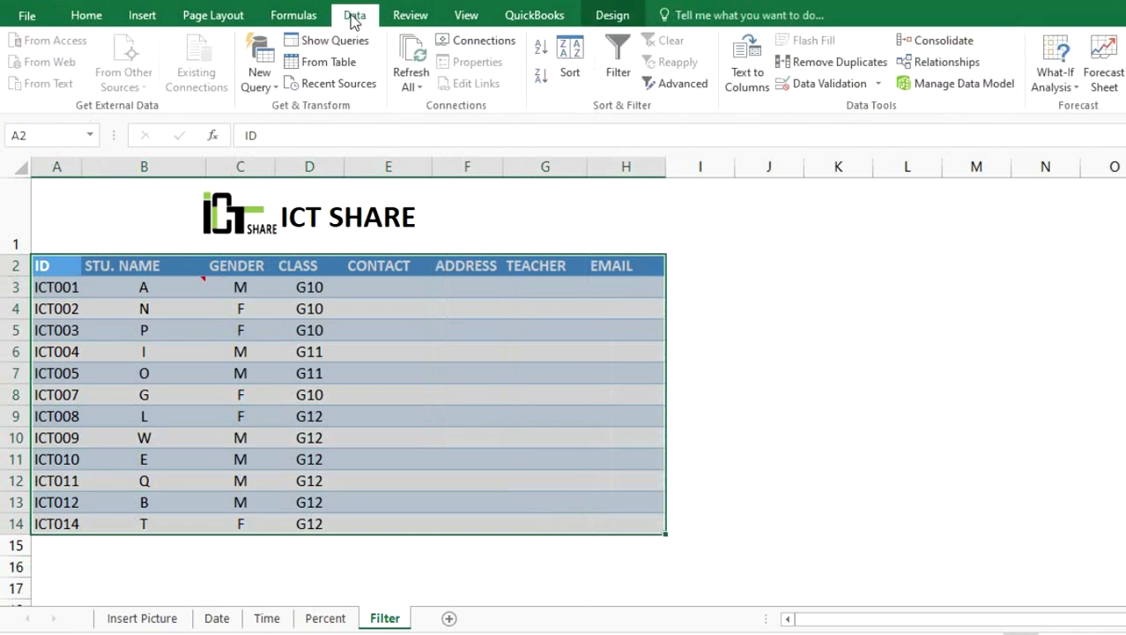
click(616, 51)
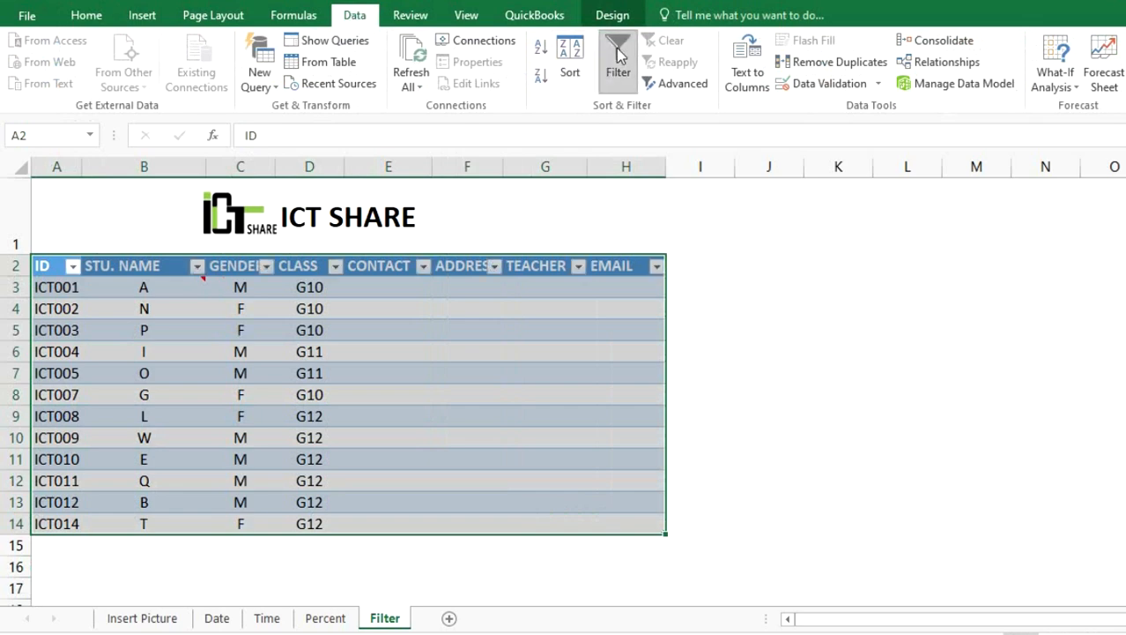
click(358, 554)
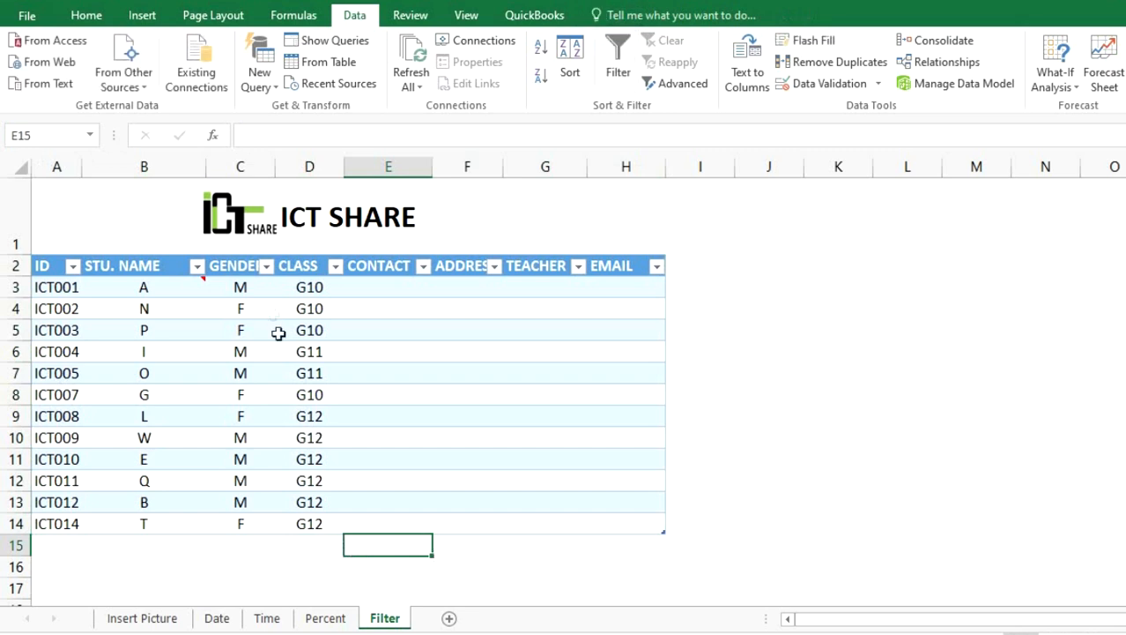
Filter the GENDER column to show only M, and highlight the remaining gender values.
click(267, 266)
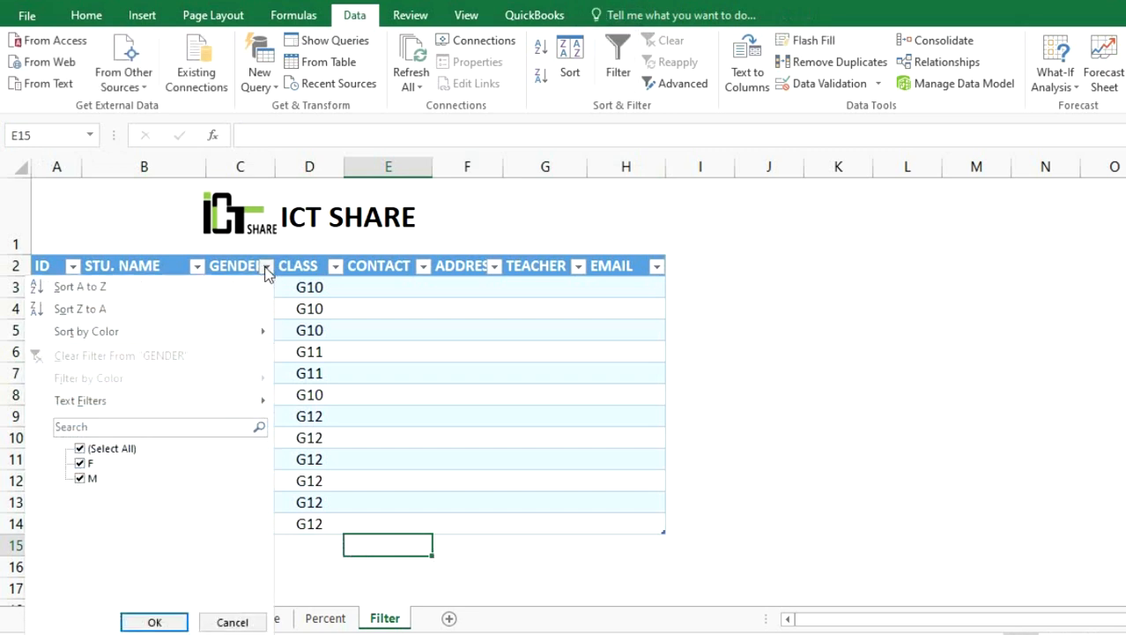
click(115, 452)
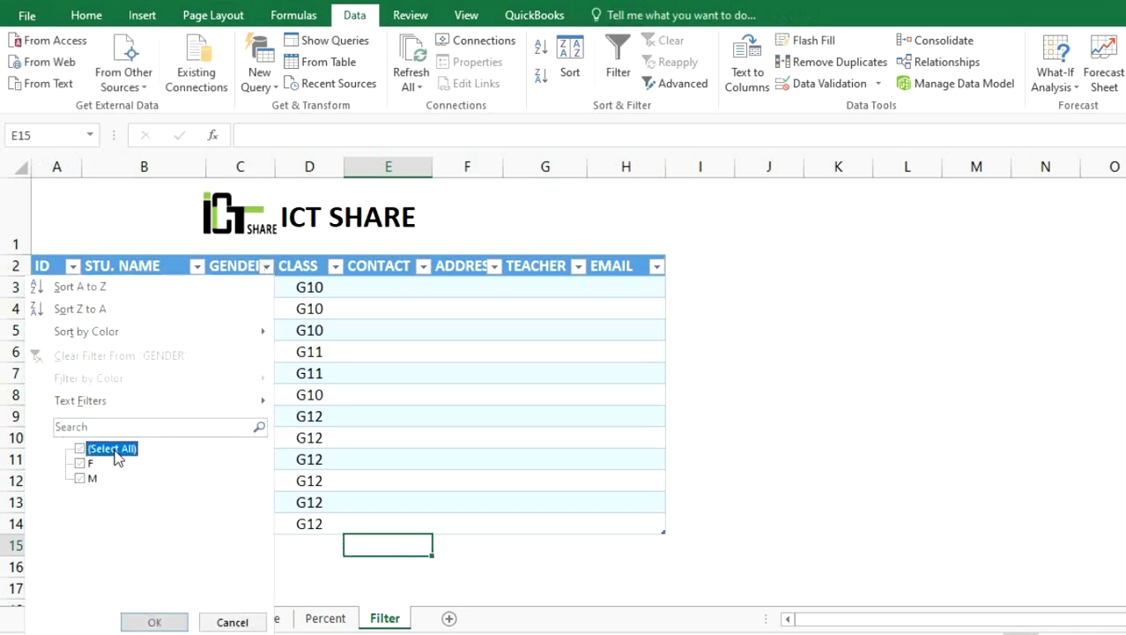
click(81, 478)
click(154, 622)
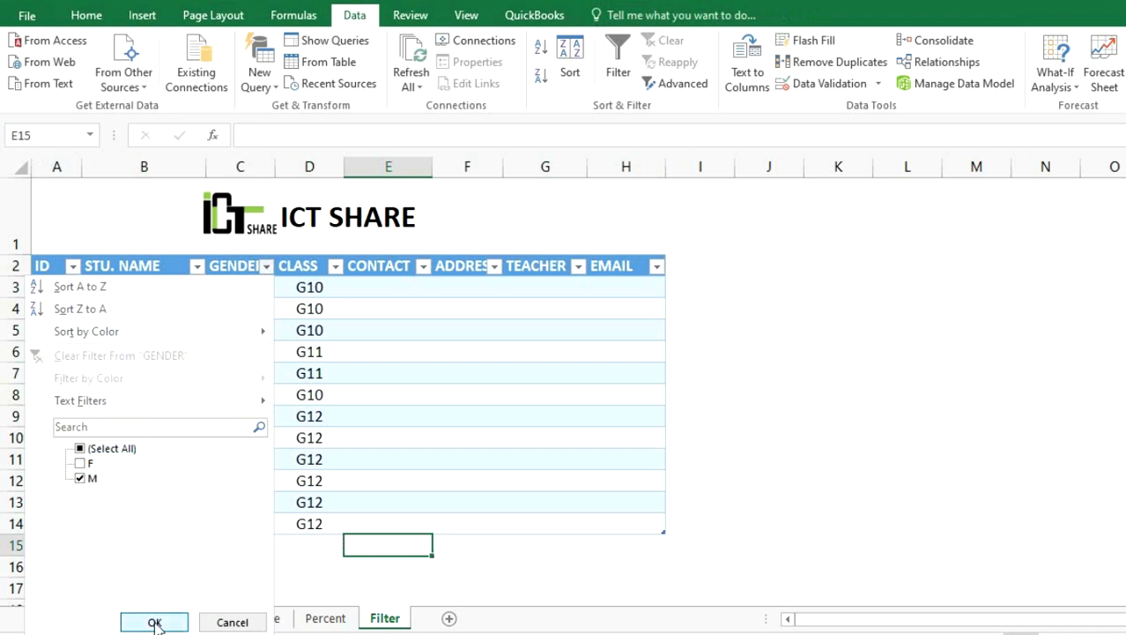
click(334, 506)
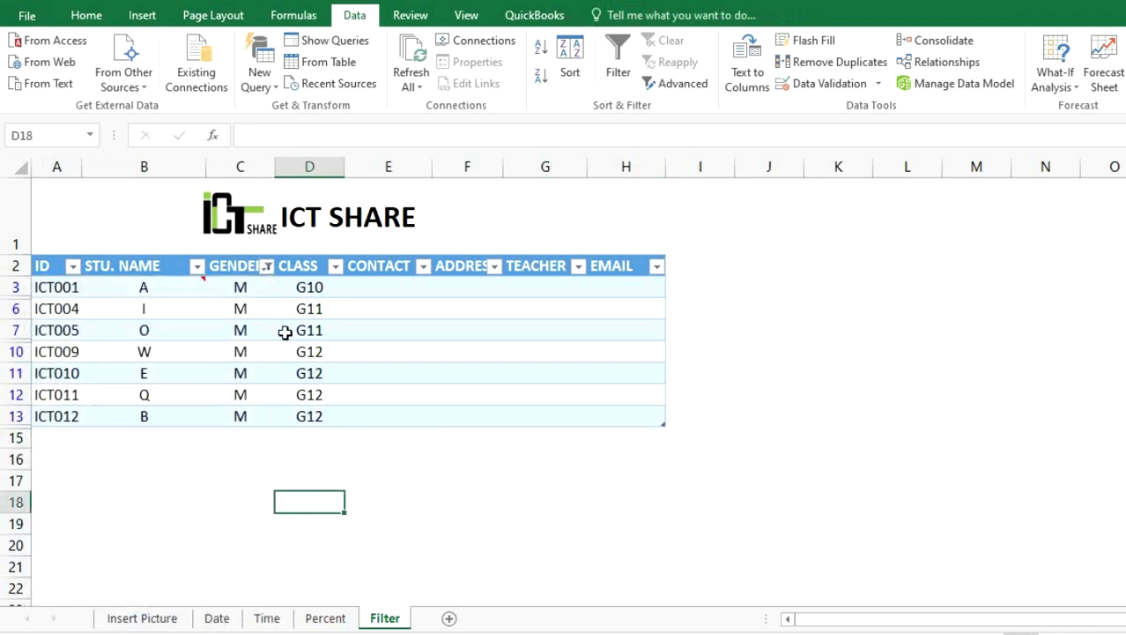
drag(251, 288, 235, 413)
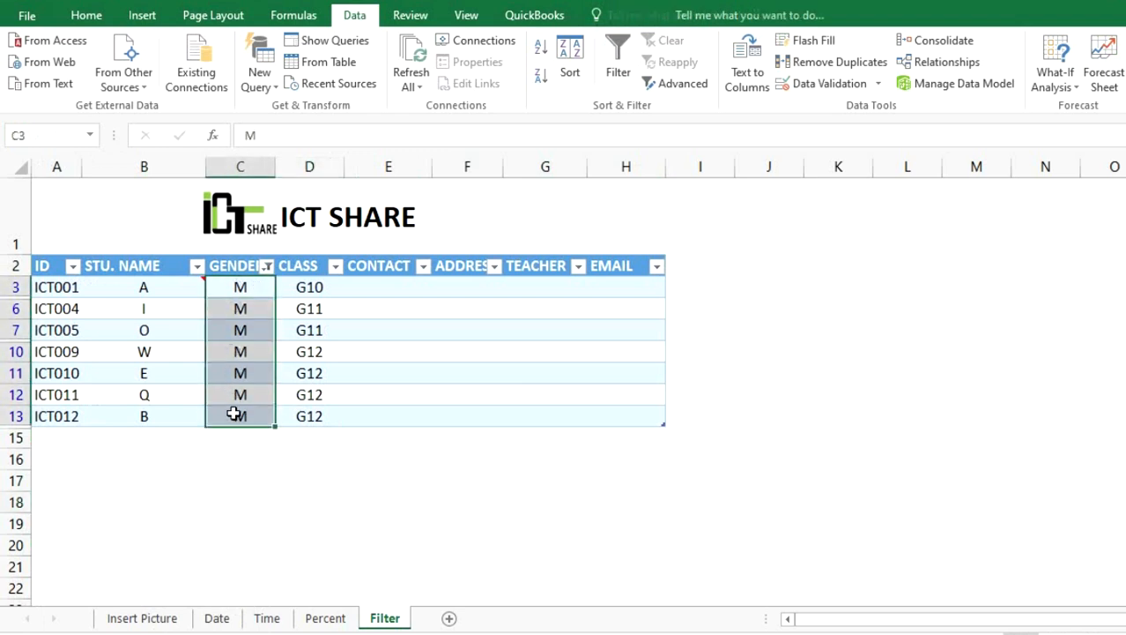
click(407, 498)
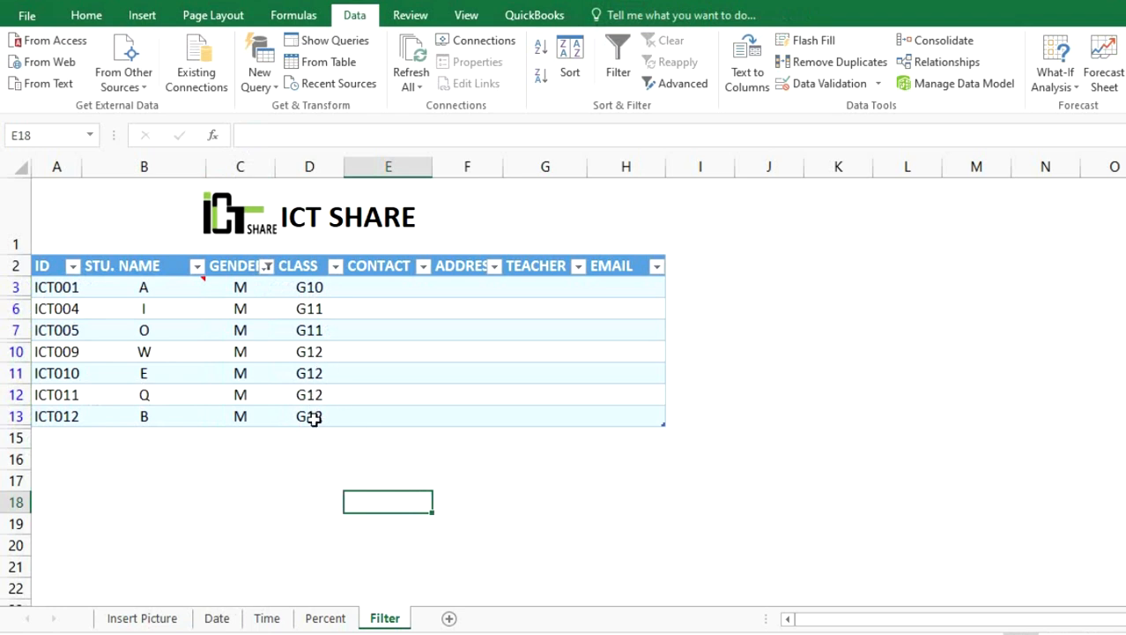
Filter the CLASS column to show only G12 students.
click(335, 266)
click(195, 448)
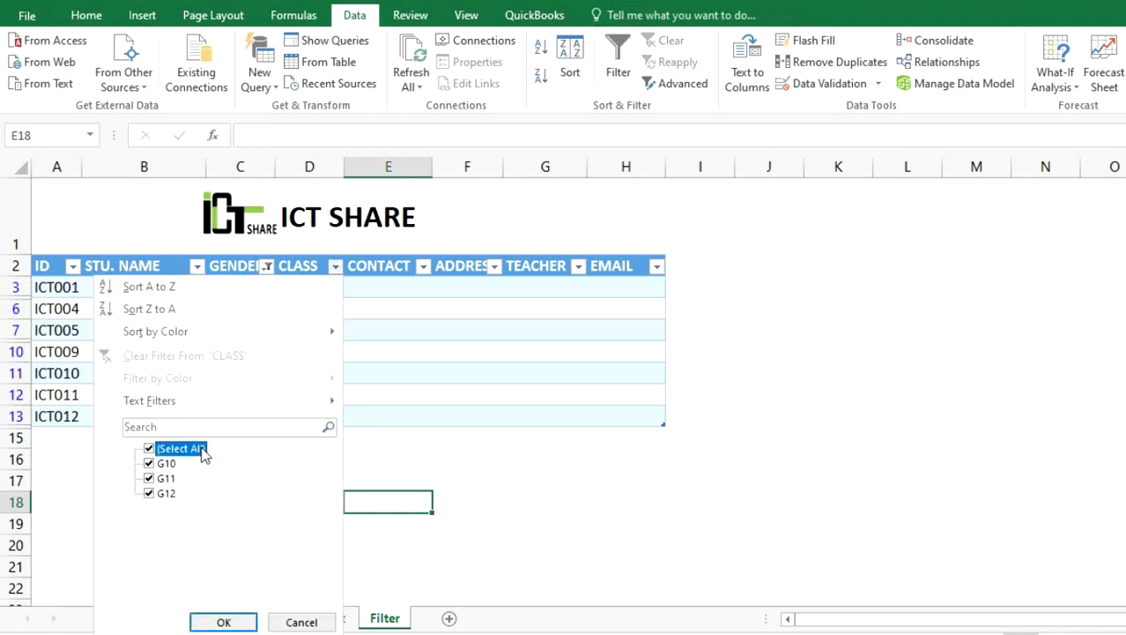
click(170, 495)
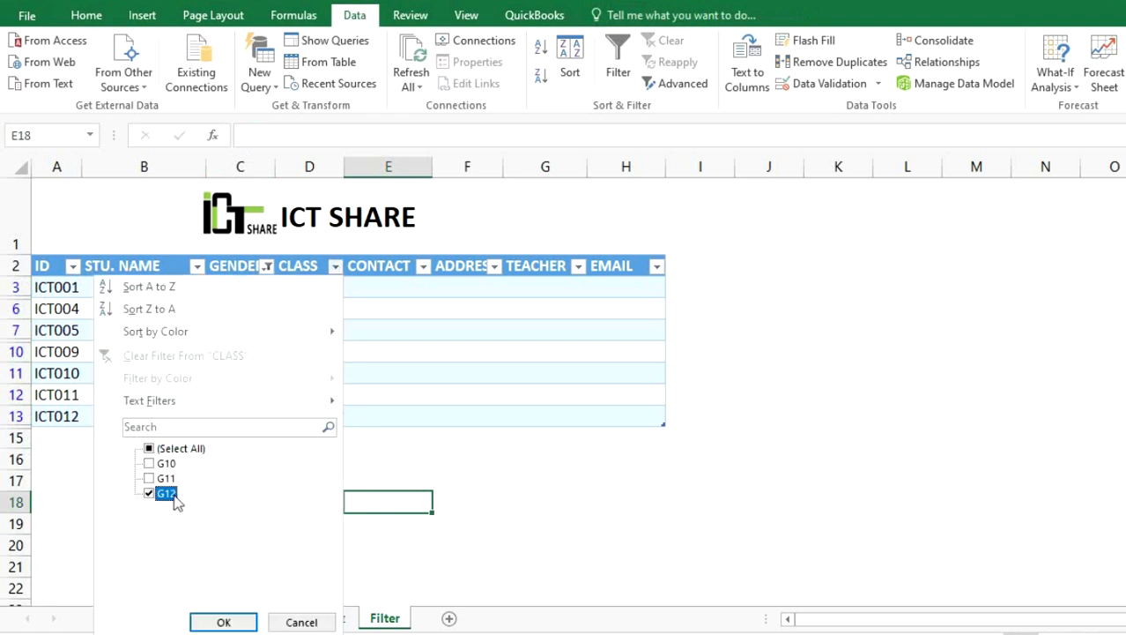
click(224, 621)
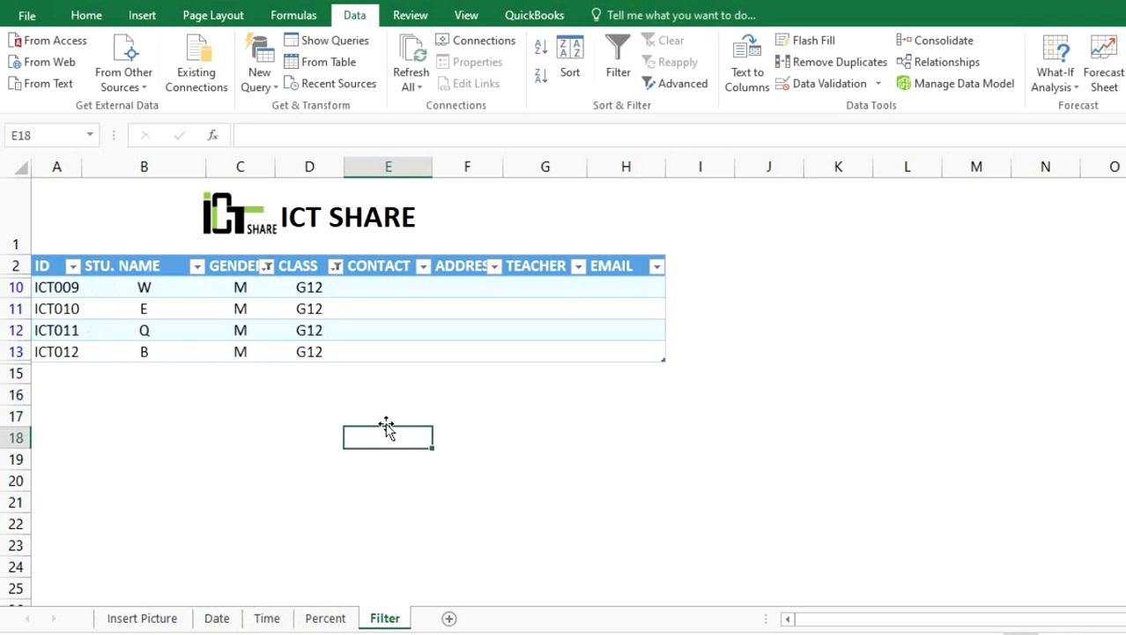
Restore all values in the CLASS and GENDER filters to bring back the full student list.
click(335, 266)
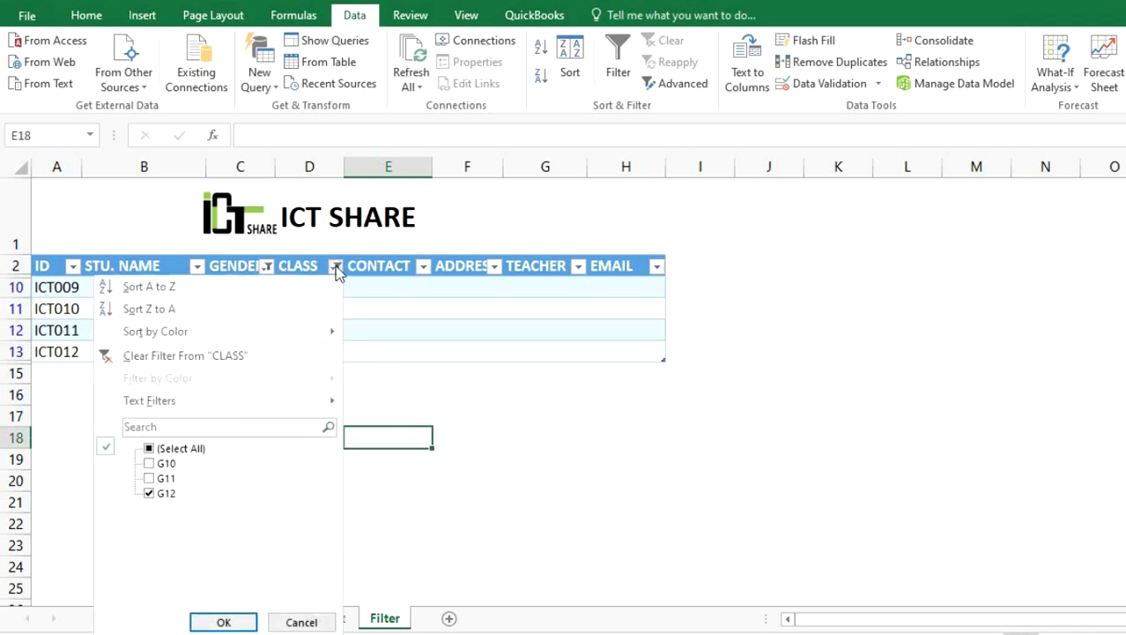
click(201, 448)
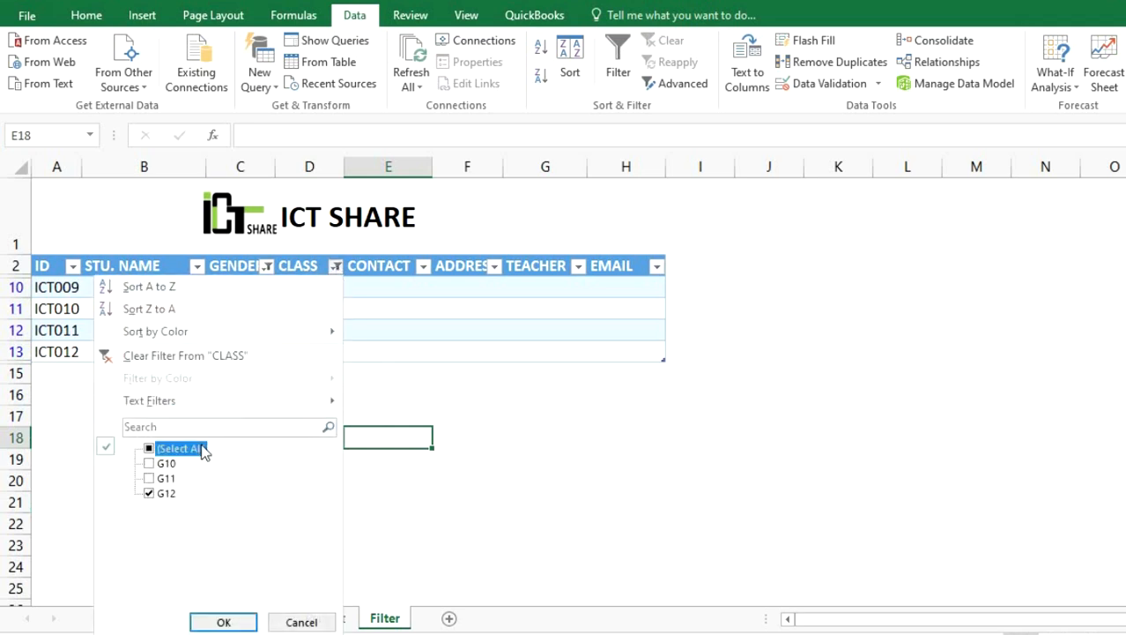
click(221, 622)
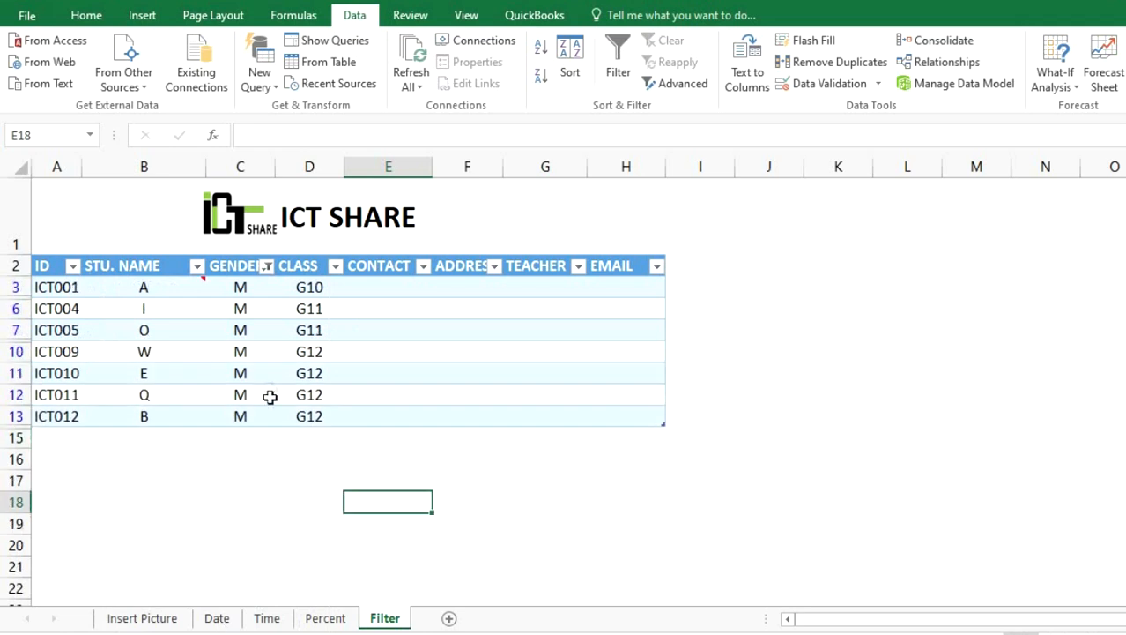
click(267, 266)
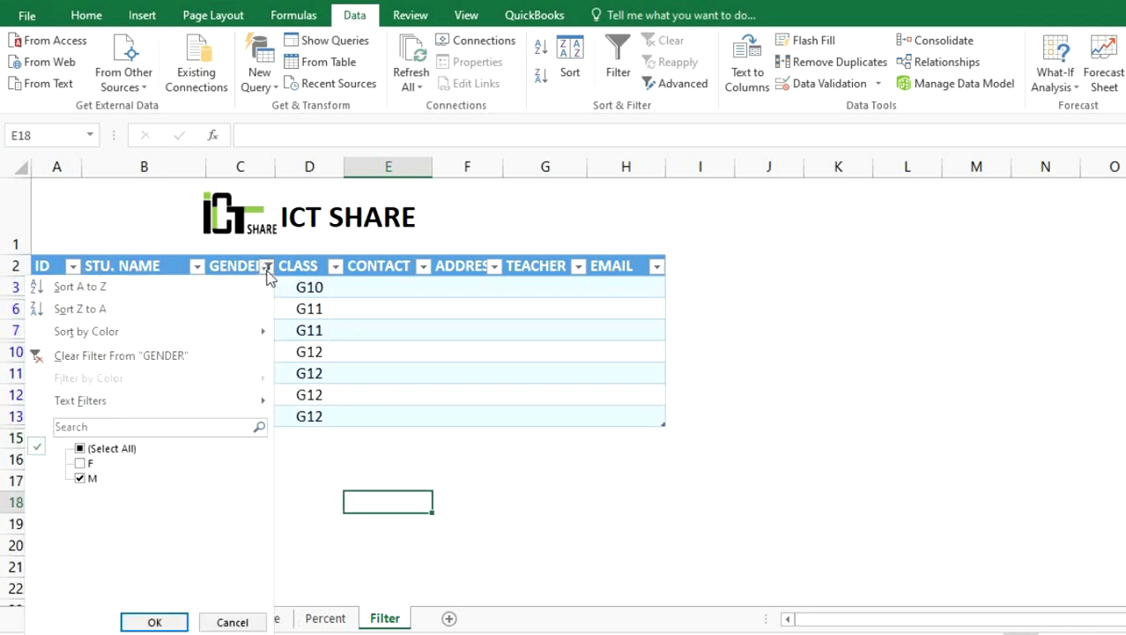
click(129, 451)
click(159, 623)
click(390, 544)
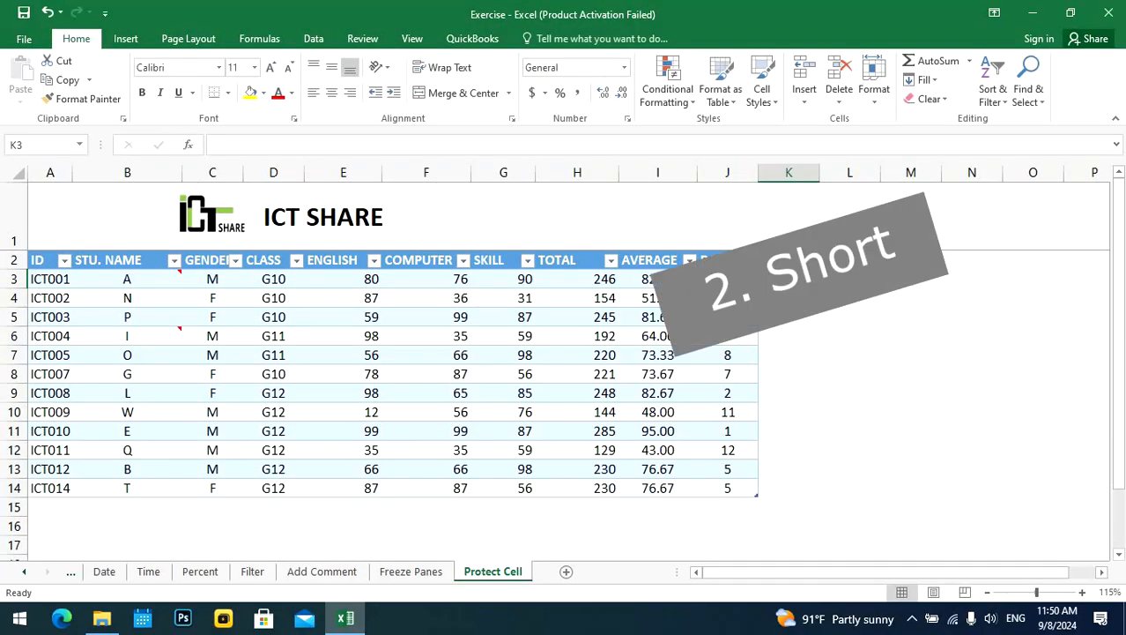
Open the Sort settings for the whole score table A2:J14 on the Protect Cell sheet.
click(789, 298)
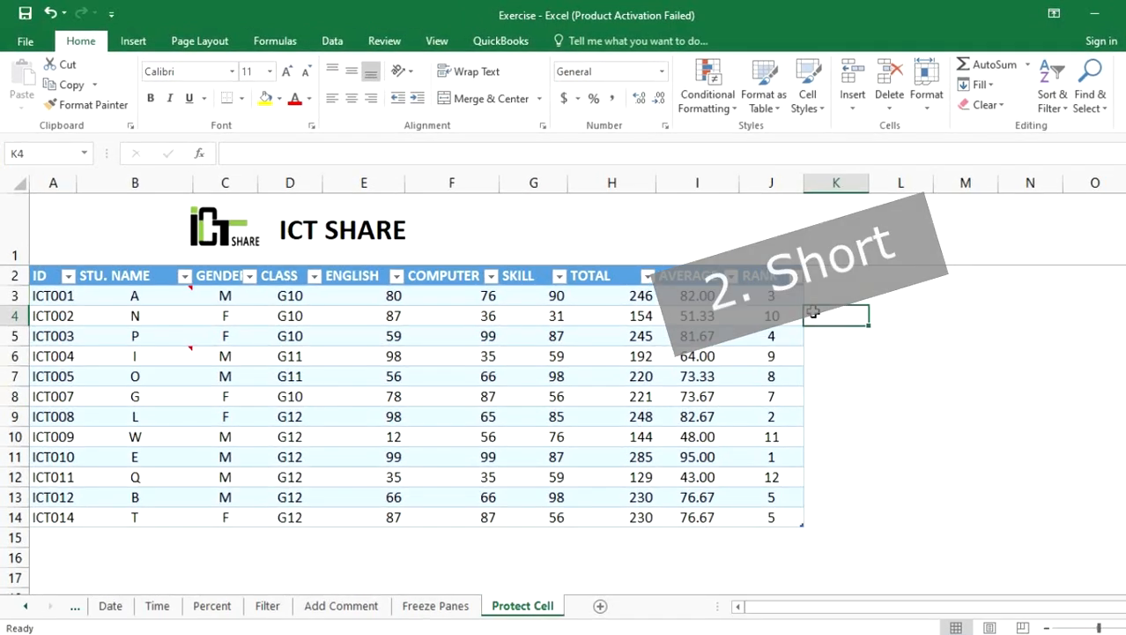
click(333, 42)
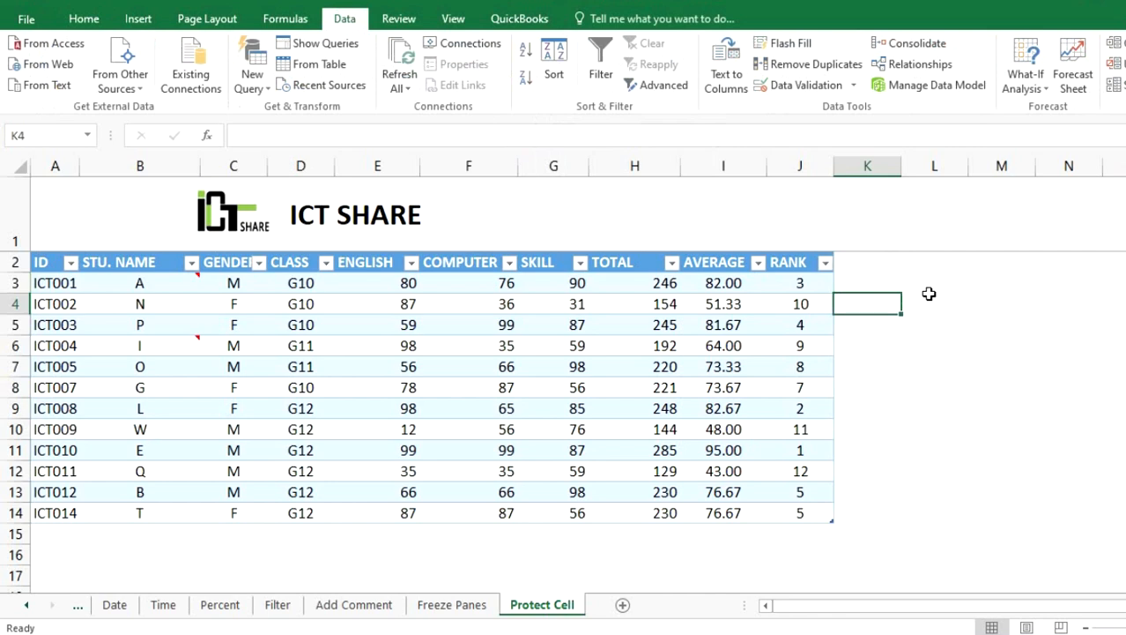
drag(798, 282, 796, 512)
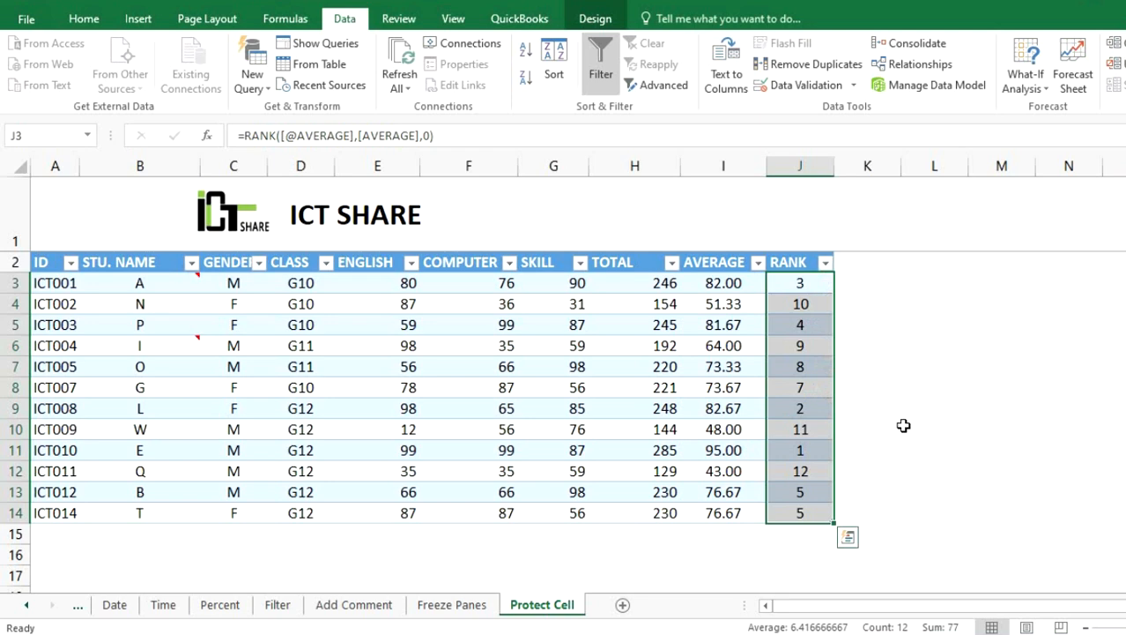
click(868, 513)
drag(44, 262, 817, 511)
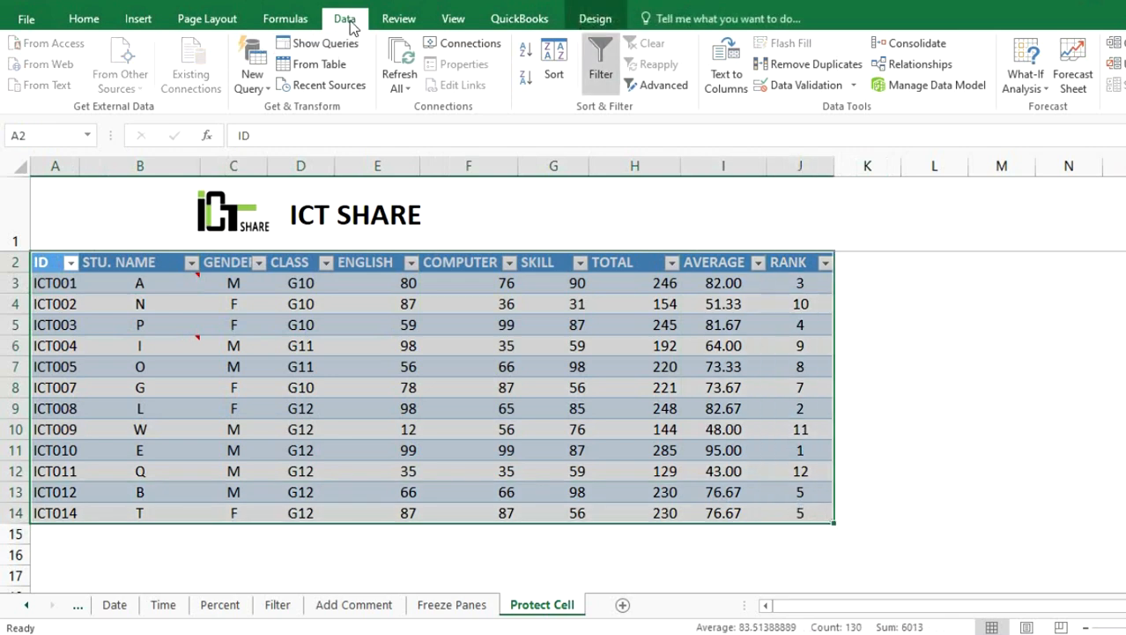
click(554, 77)
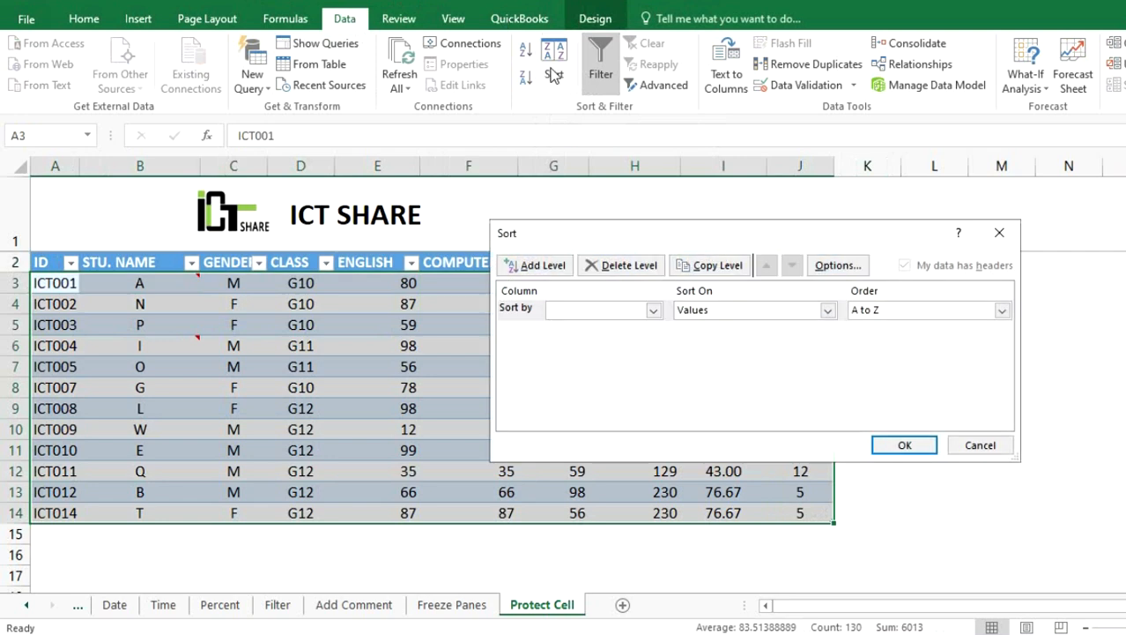
Sort the score table by RANK on Values, ordered Smallest to Largest.
click(653, 310)
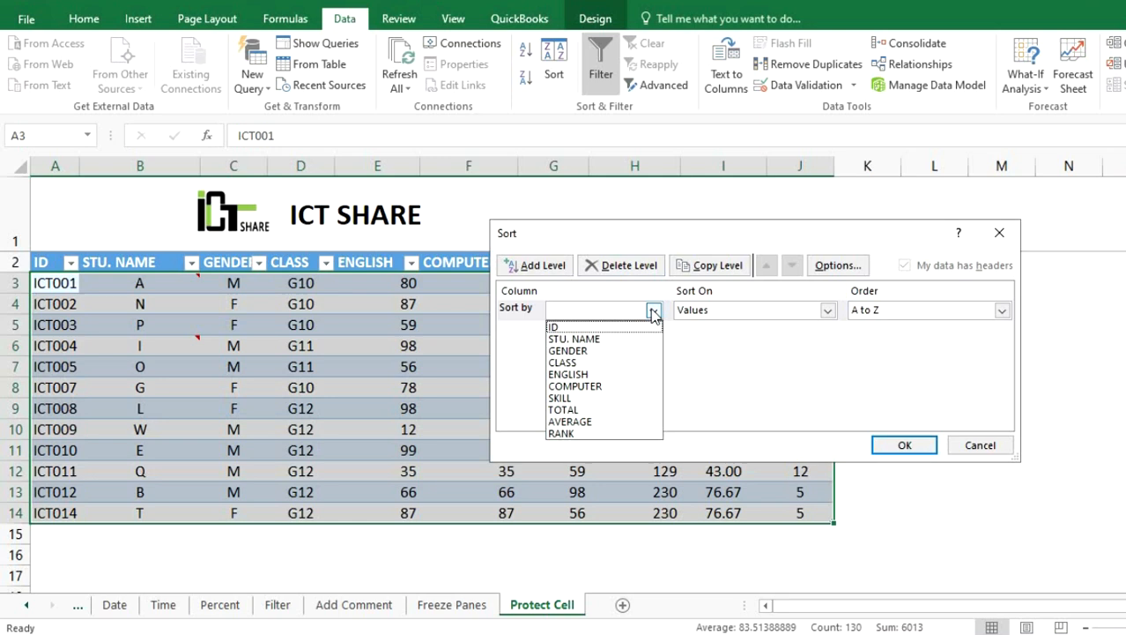
click(581, 433)
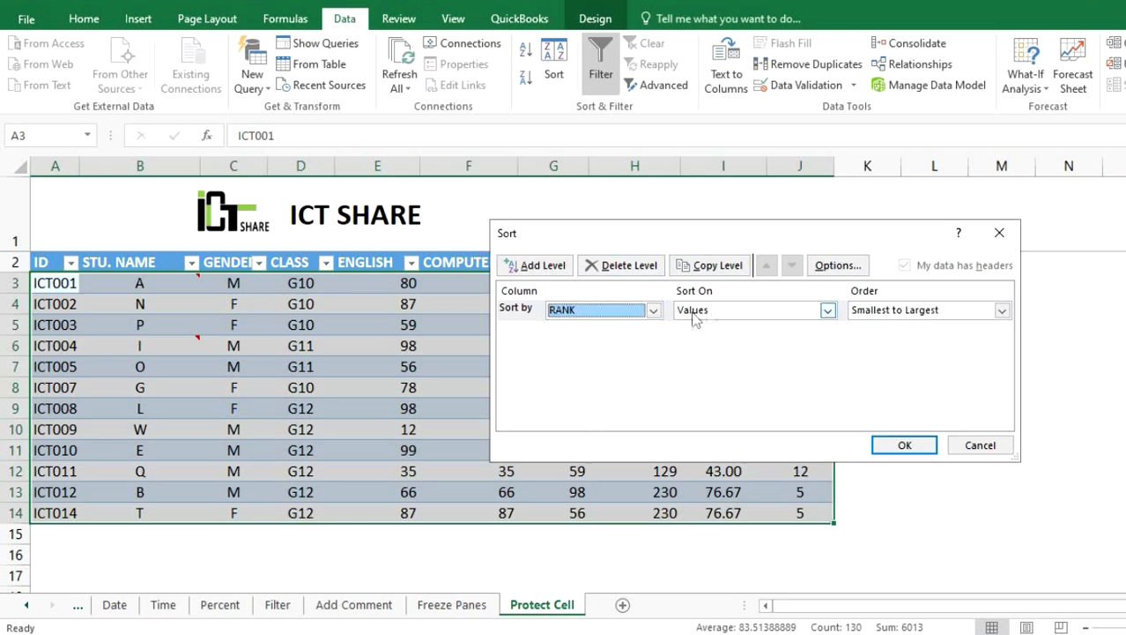
click(828, 311)
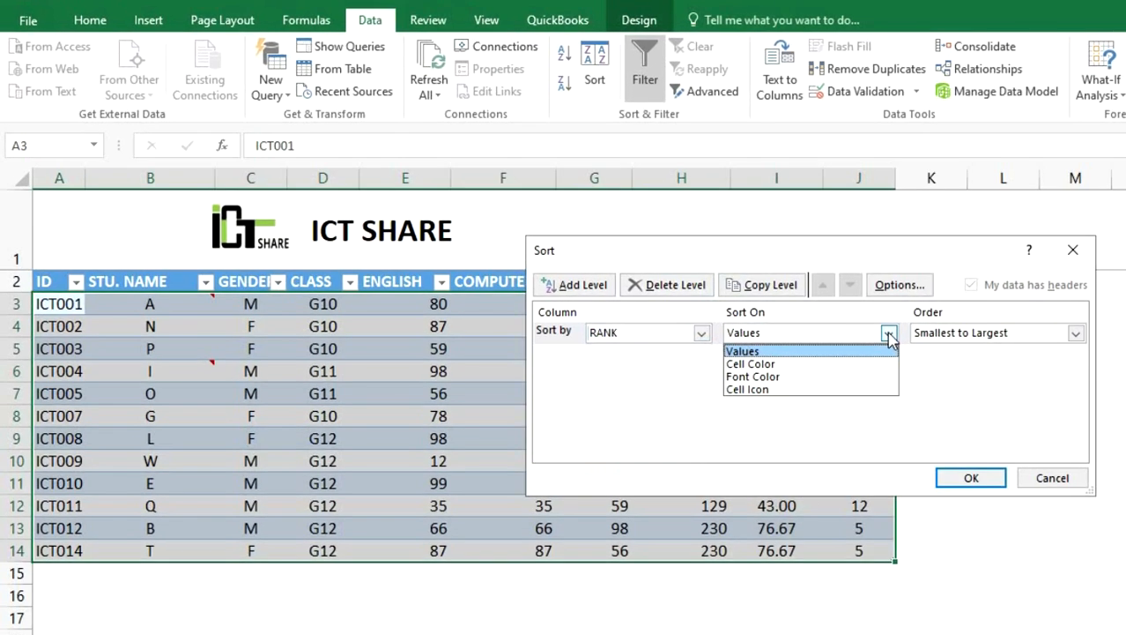
click(743, 351)
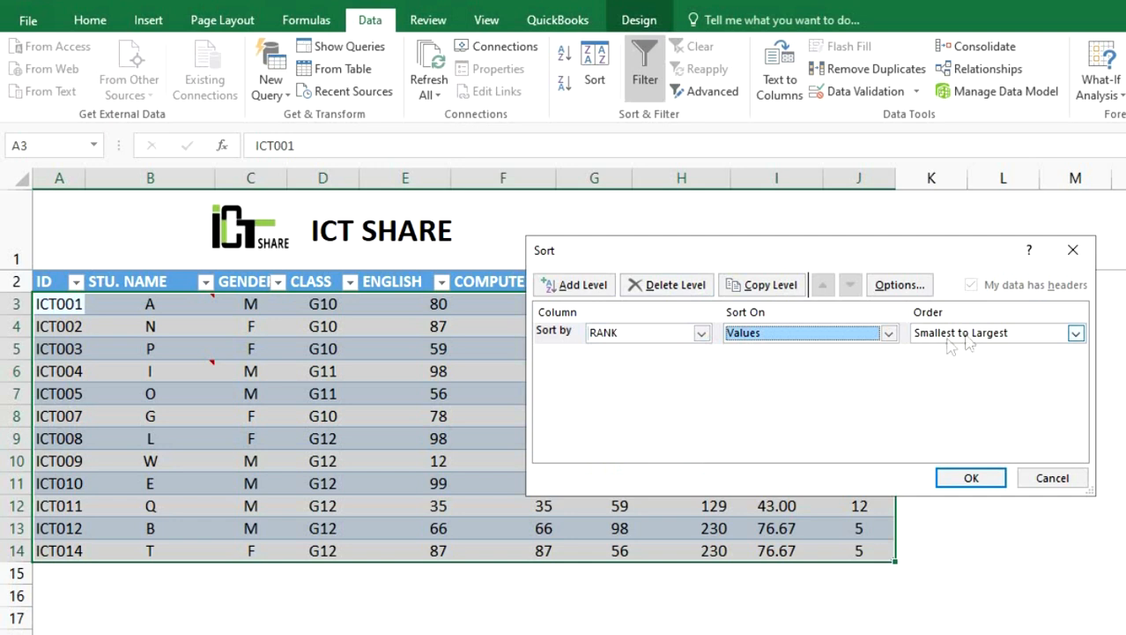
click(1076, 334)
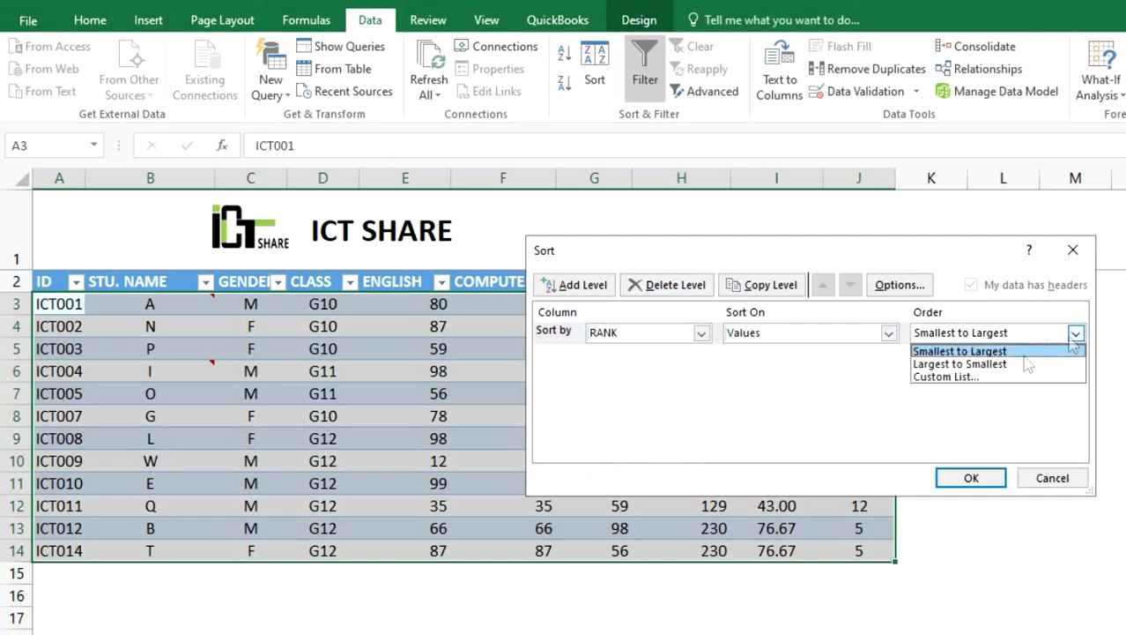
click(938, 353)
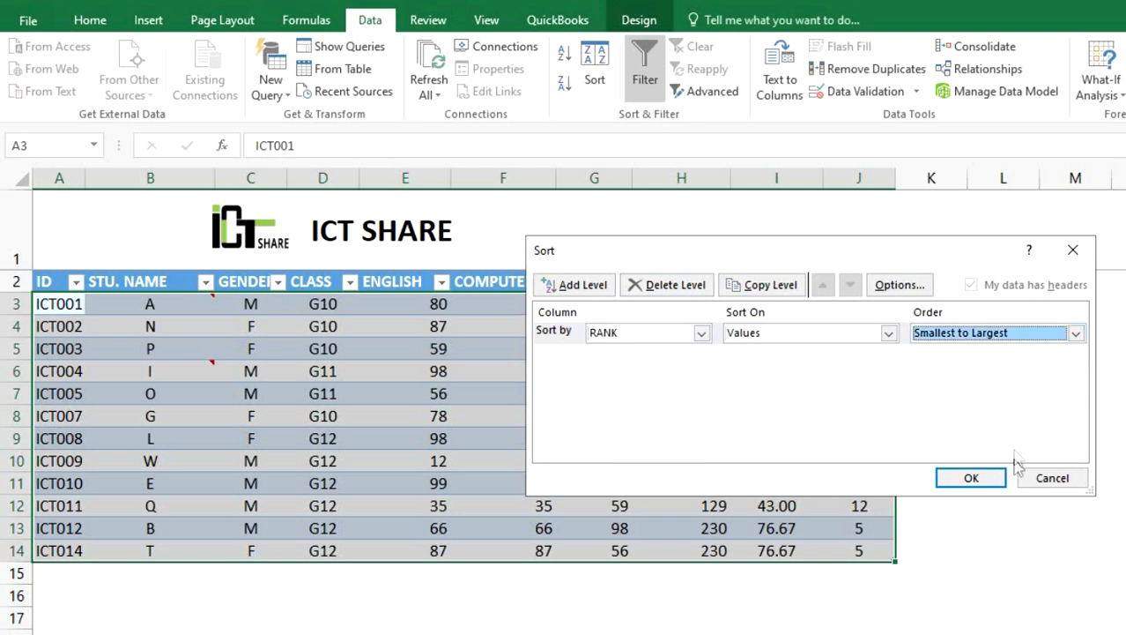
click(991, 478)
click(1004, 324)
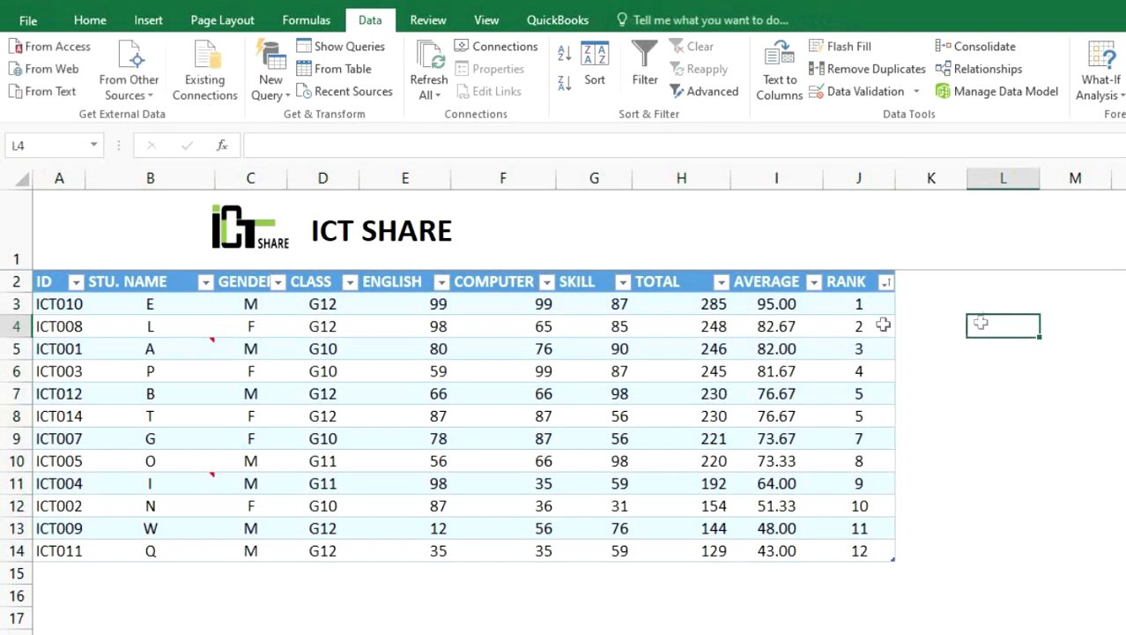
Review the order of the RANK column J3:J14 and the matching student names.
click(860, 303)
click(864, 326)
click(872, 350)
click(874, 372)
click(877, 395)
click(876, 414)
click(861, 439)
click(861, 460)
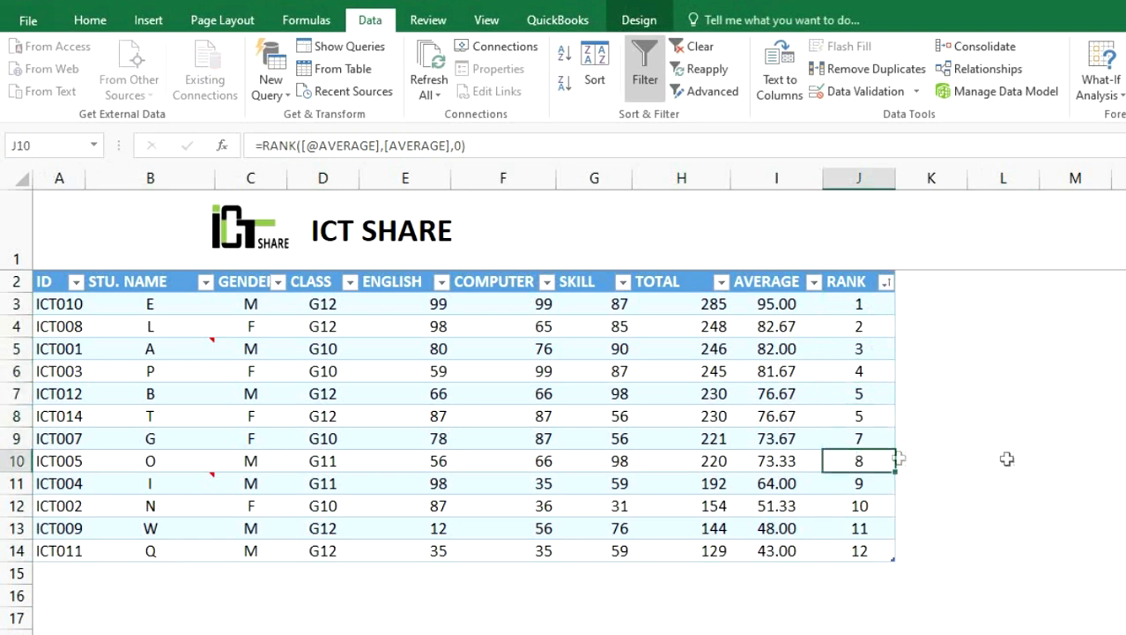
click(1005, 459)
drag(868, 301, 860, 551)
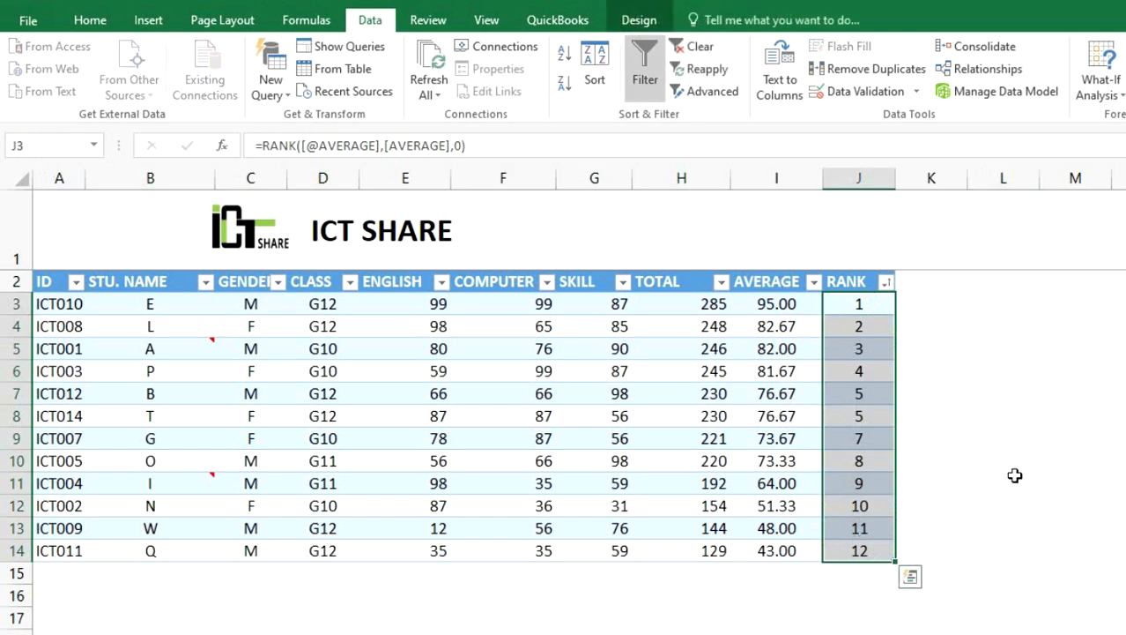
drag(160, 303, 142, 566)
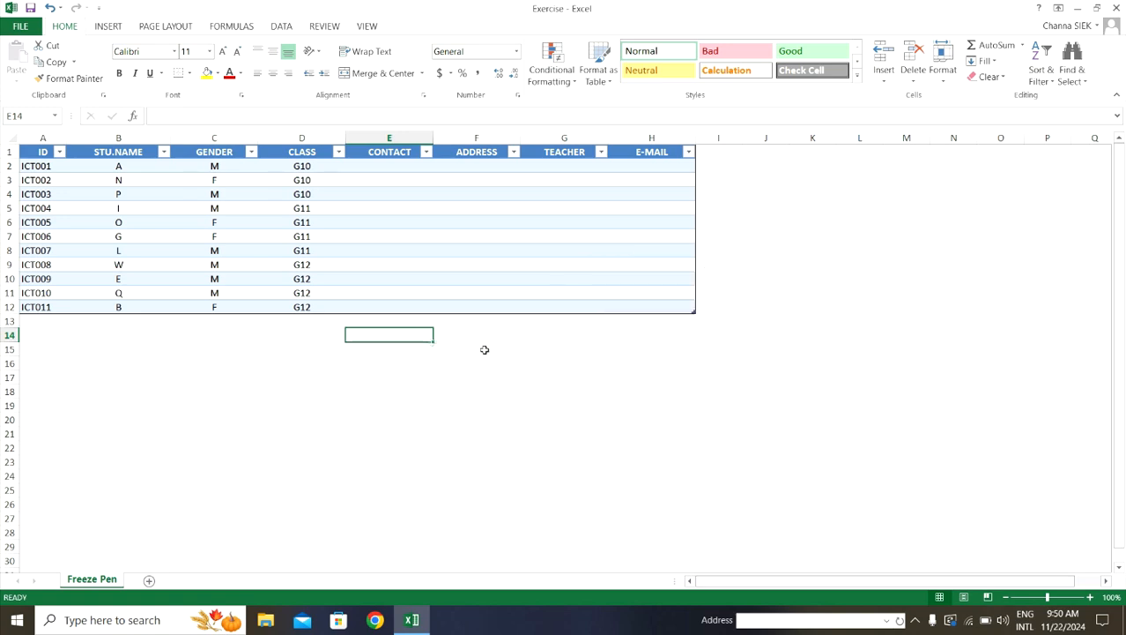
Examine how header row 1 of the student table behaves on the unfrozen Freeze Pen sheet.
scroll(514, 353, down, 6)
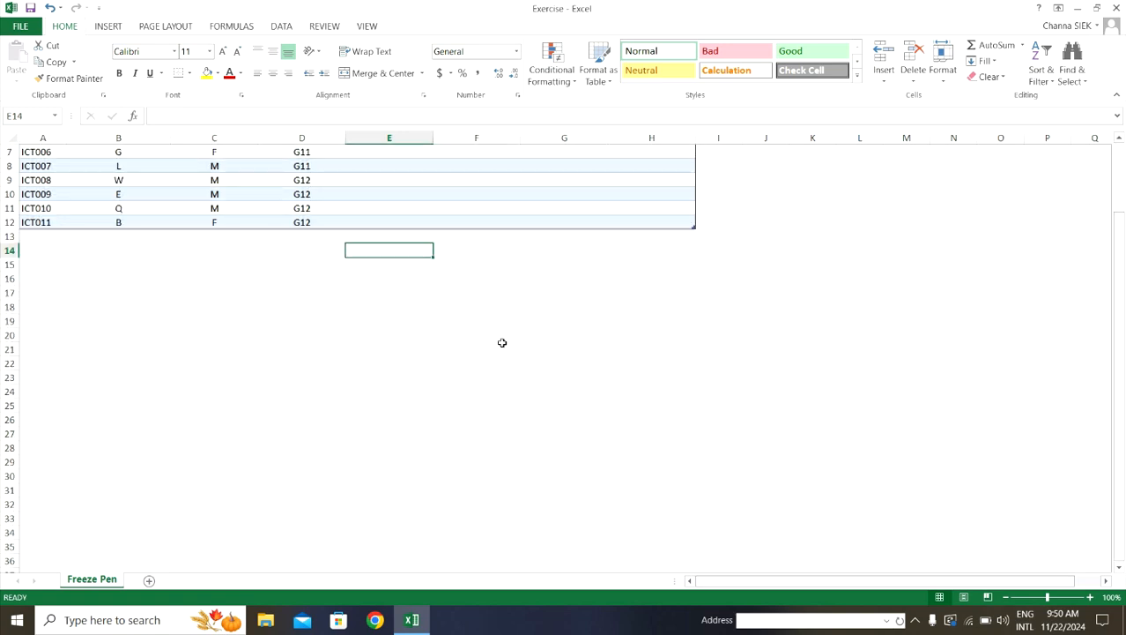
scroll(501, 344, up, 6)
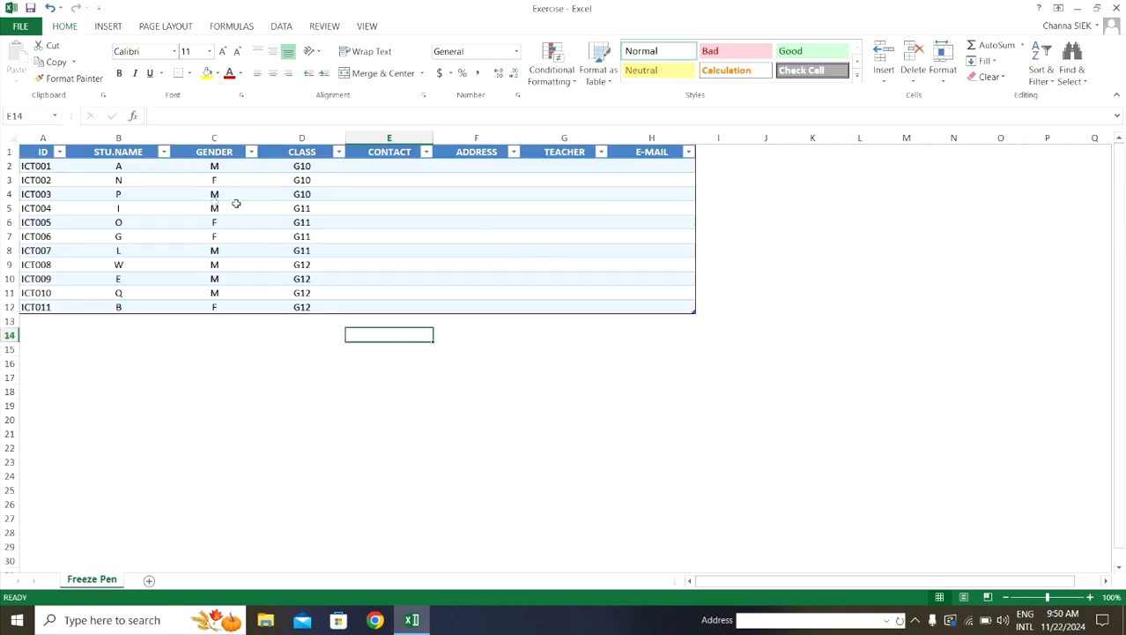
click(8, 152)
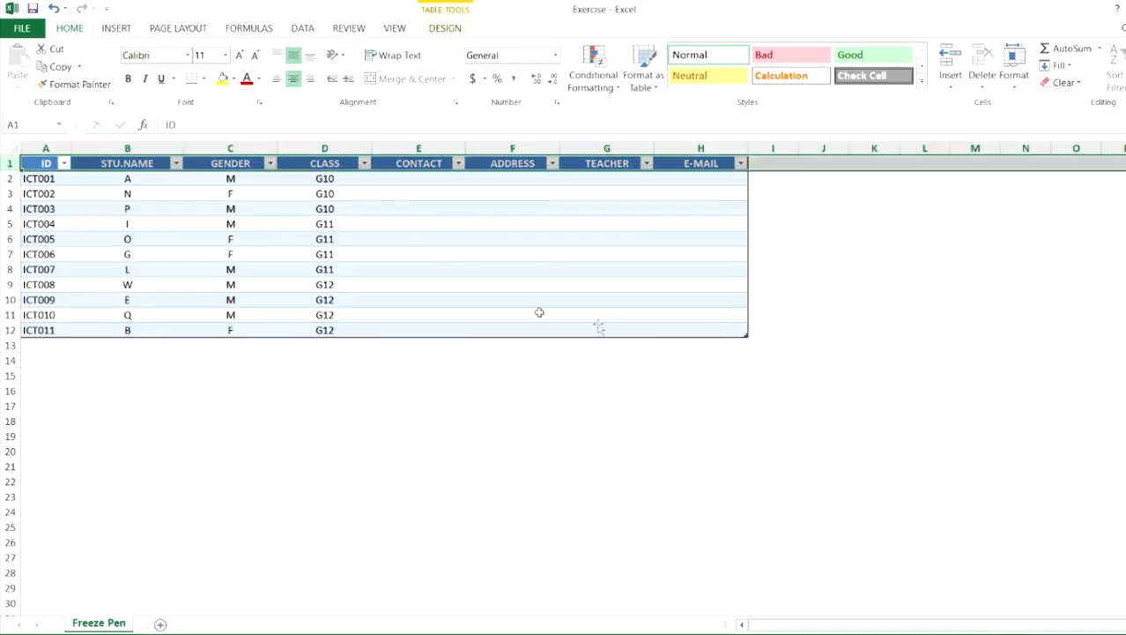
click(635, 377)
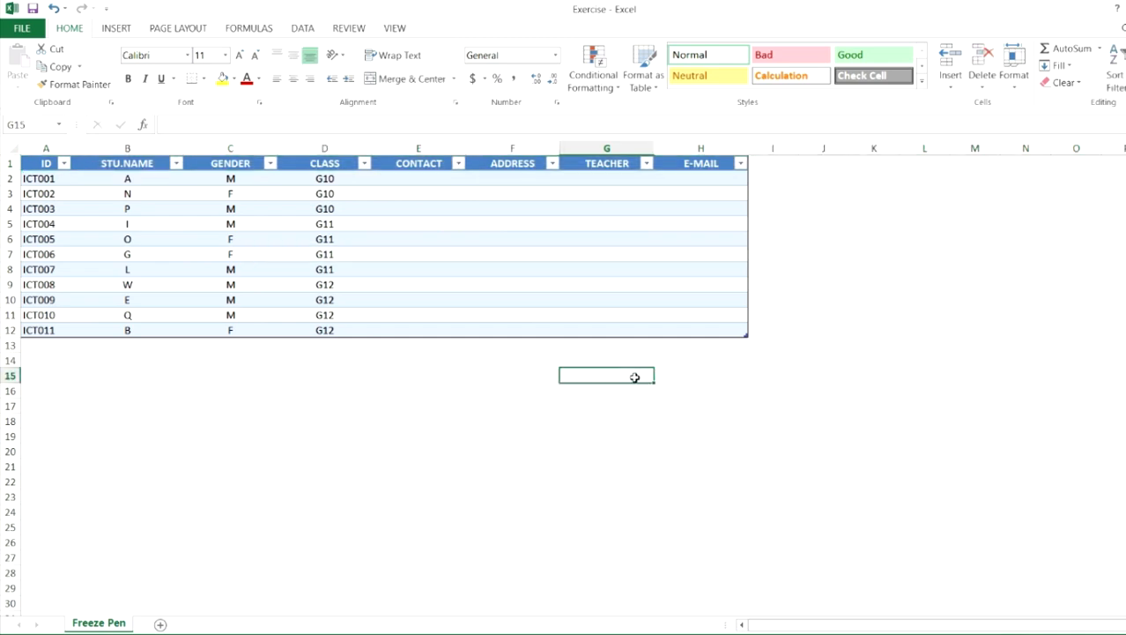
click(395, 28)
click(69, 28)
click(9, 163)
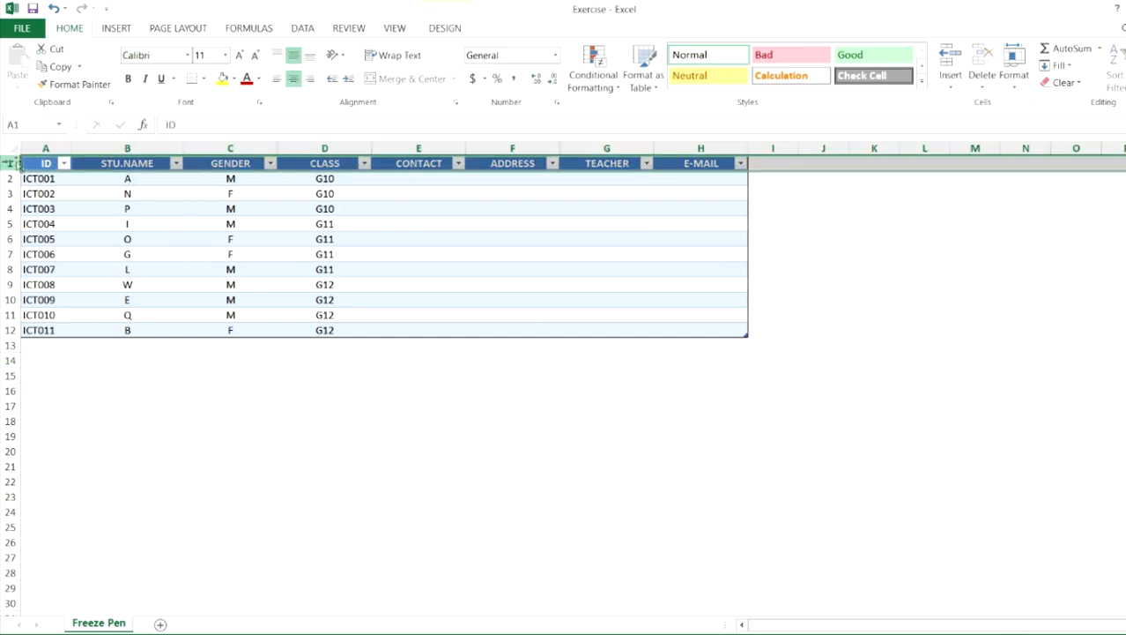
click(635, 377)
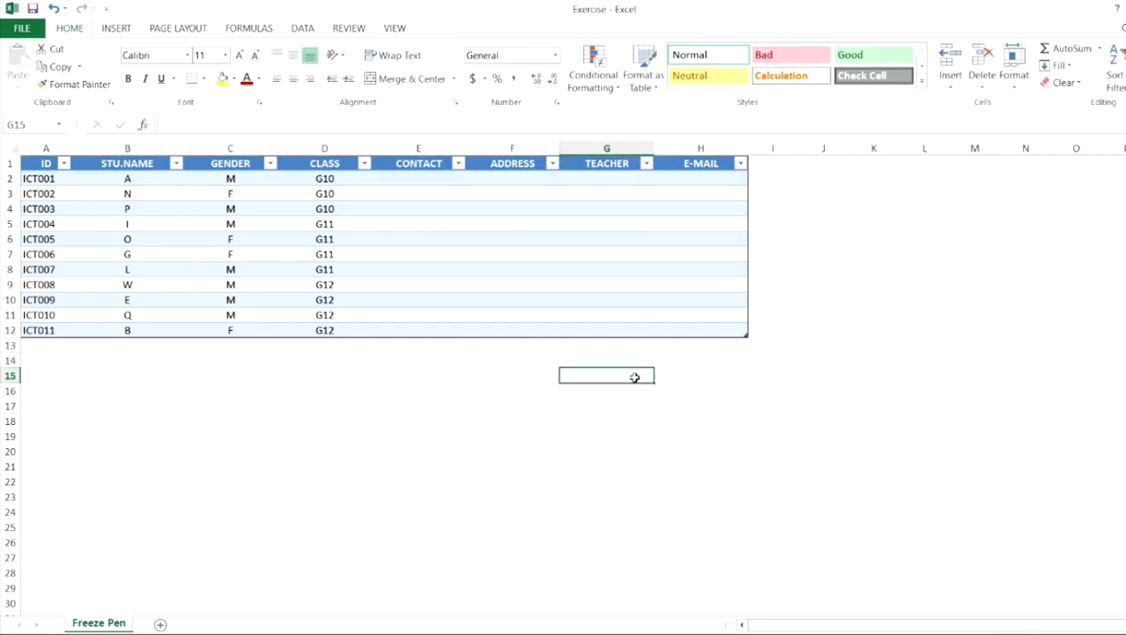
Freeze the top row of the Freeze Pen sheet and check that the table header stays in view.
click(395, 28)
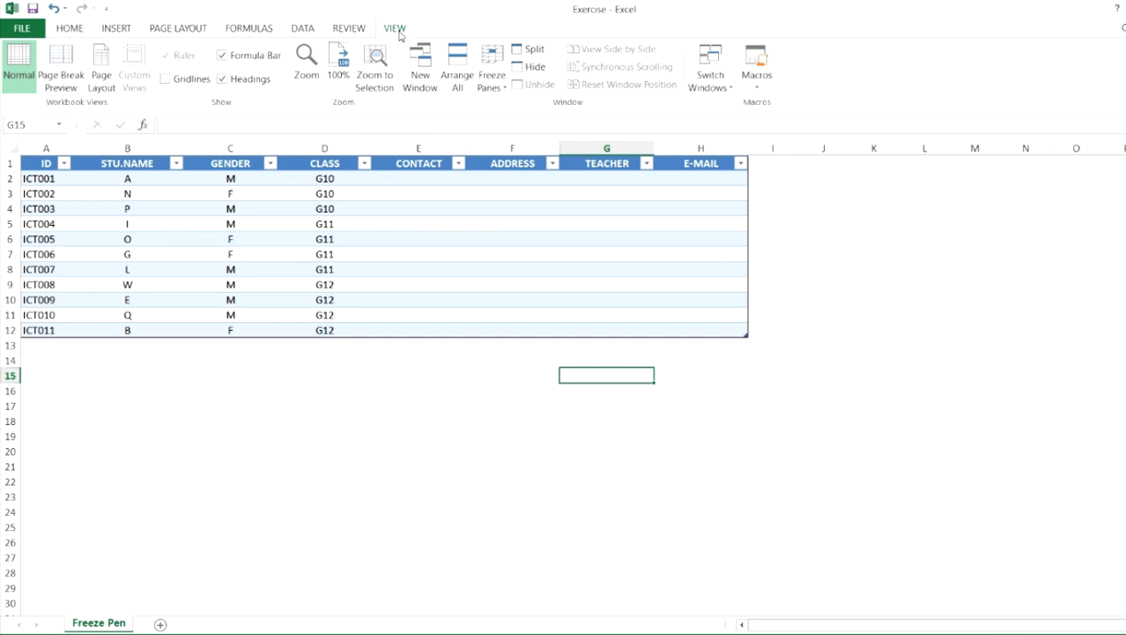
click(492, 83)
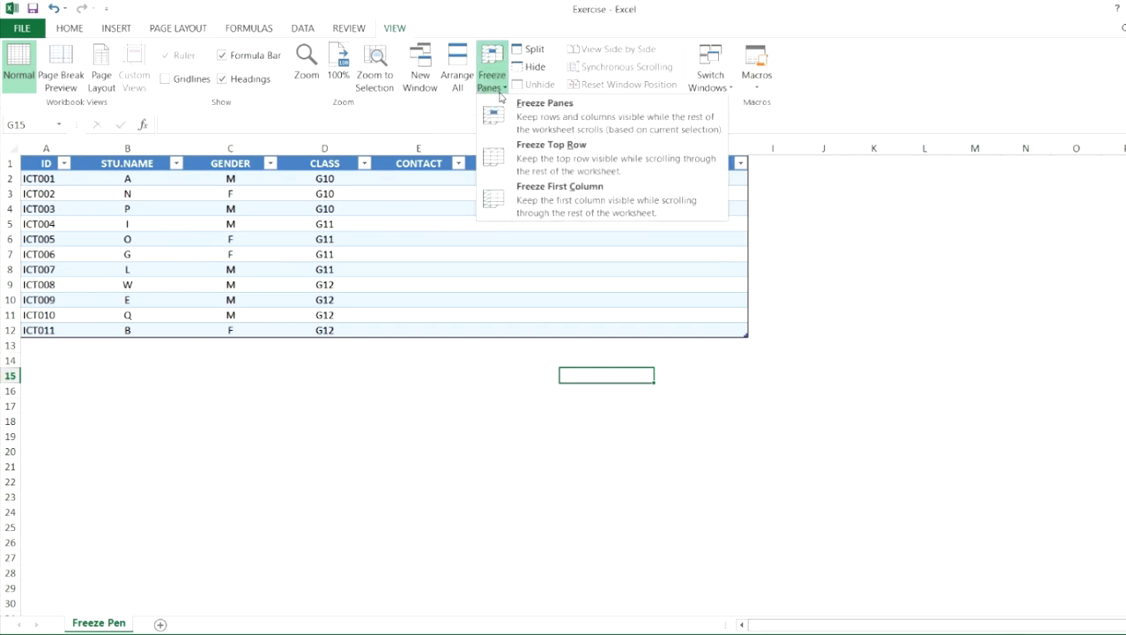
click(562, 162)
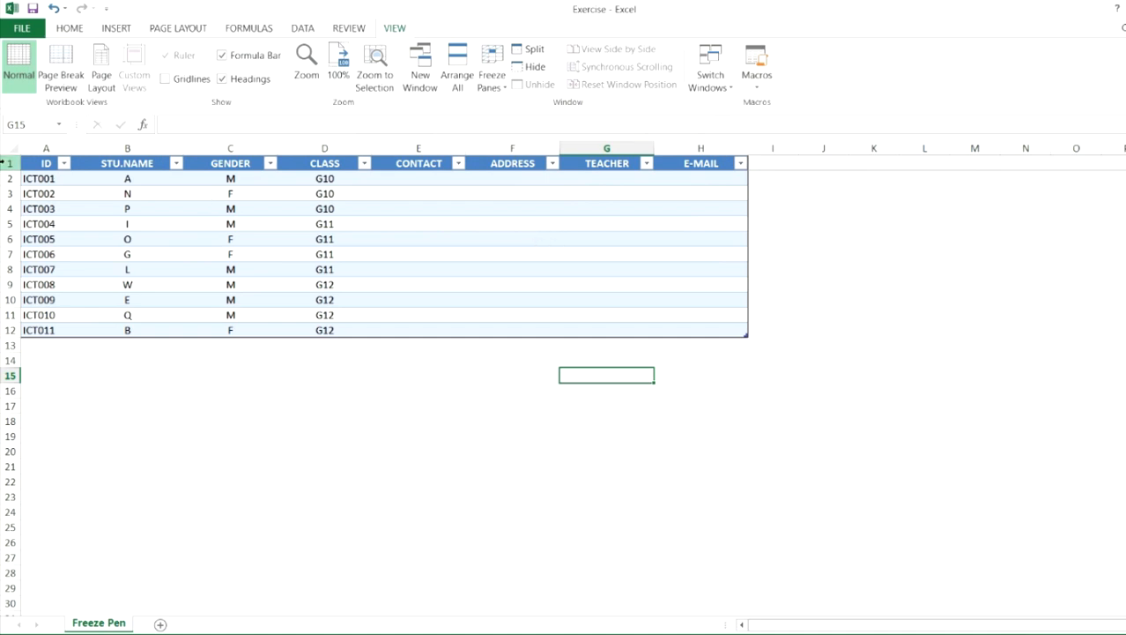
click(9, 209)
click(9, 163)
scroll(531, 217, down, 17)
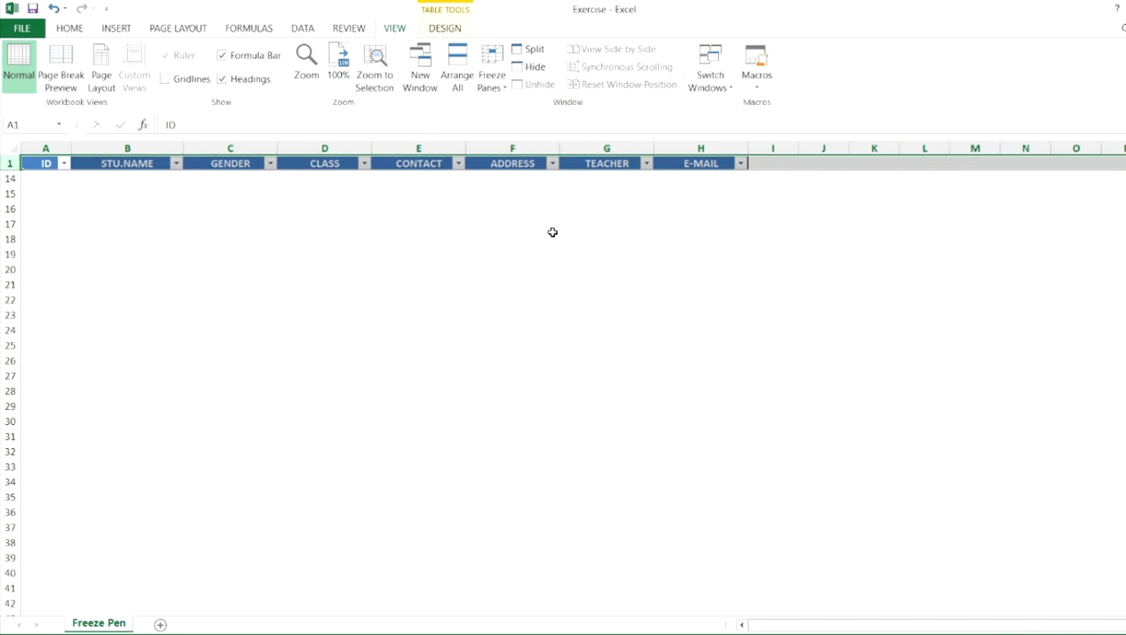
scroll(546, 259, up, 17)
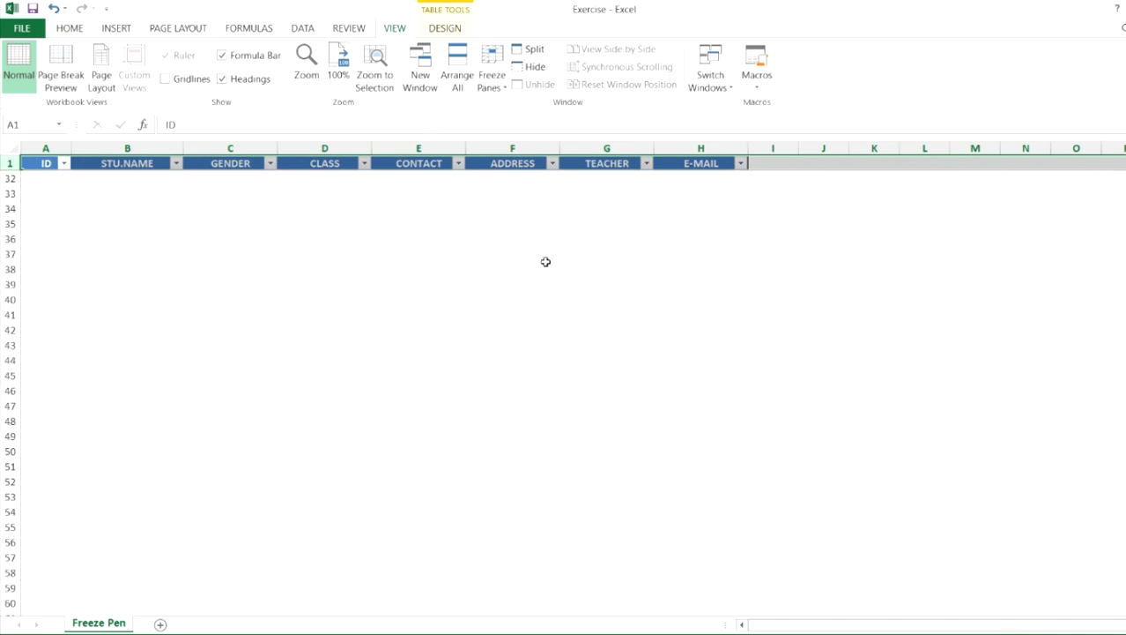
click(551, 359)
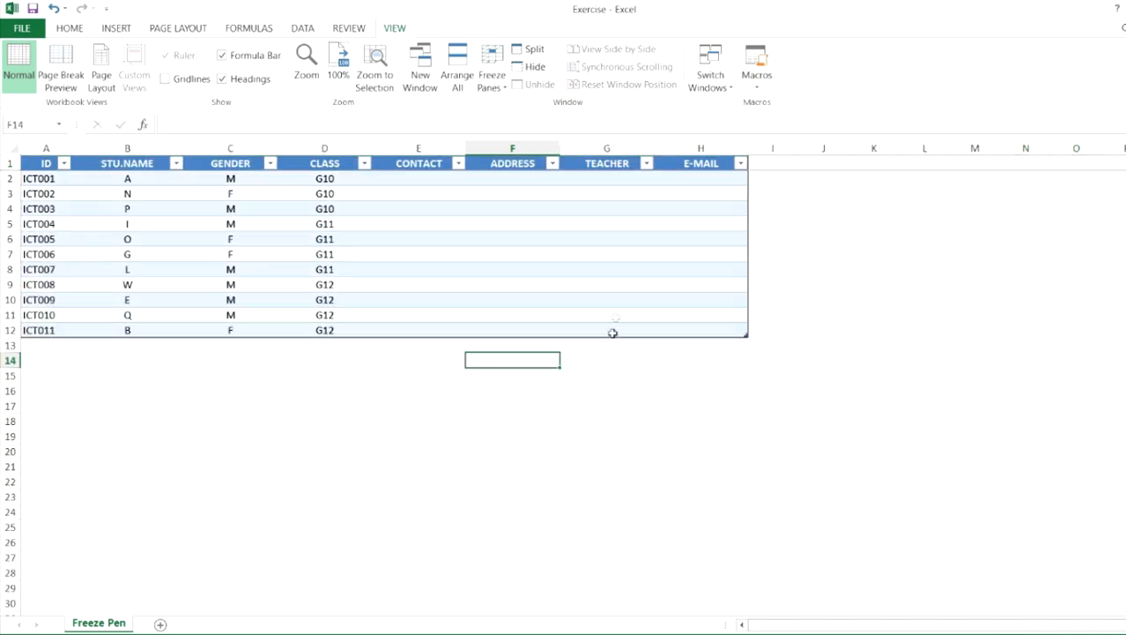
click(557, 328)
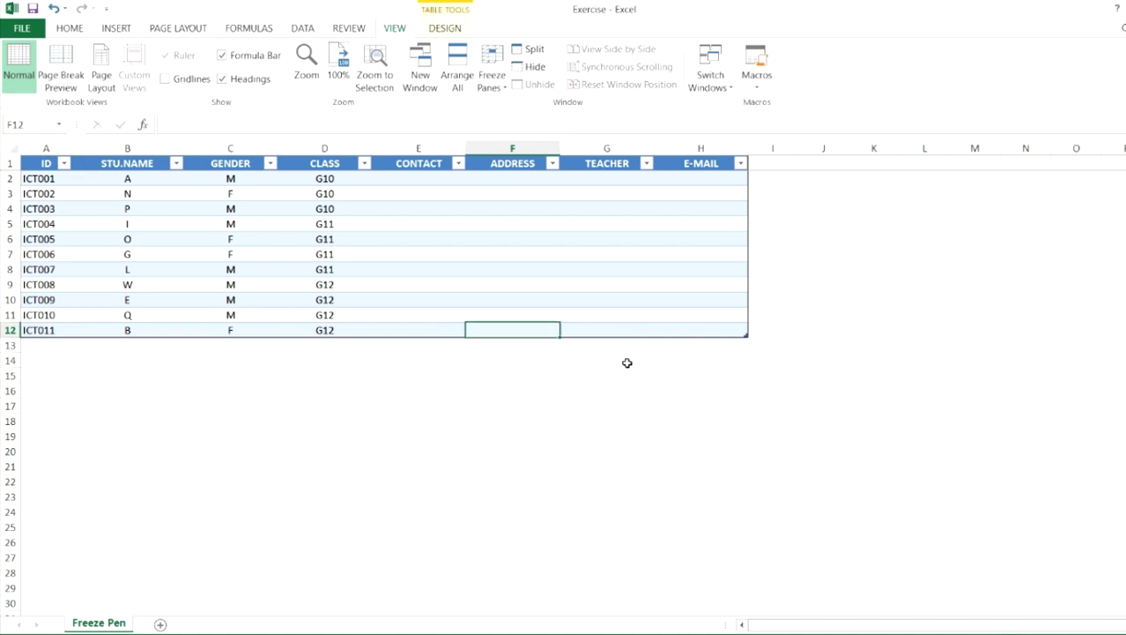
click(446, 357)
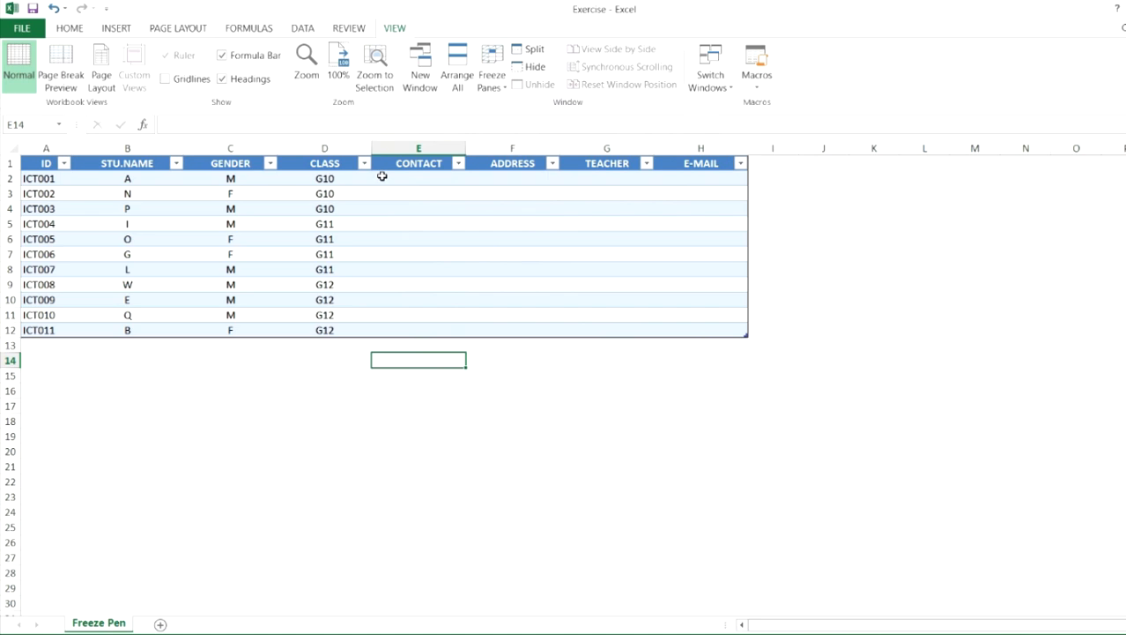
Freeze panes at cell D2 to keep row 1 and the ID, STU.NAME and GENDER columns in view.
click(349, 179)
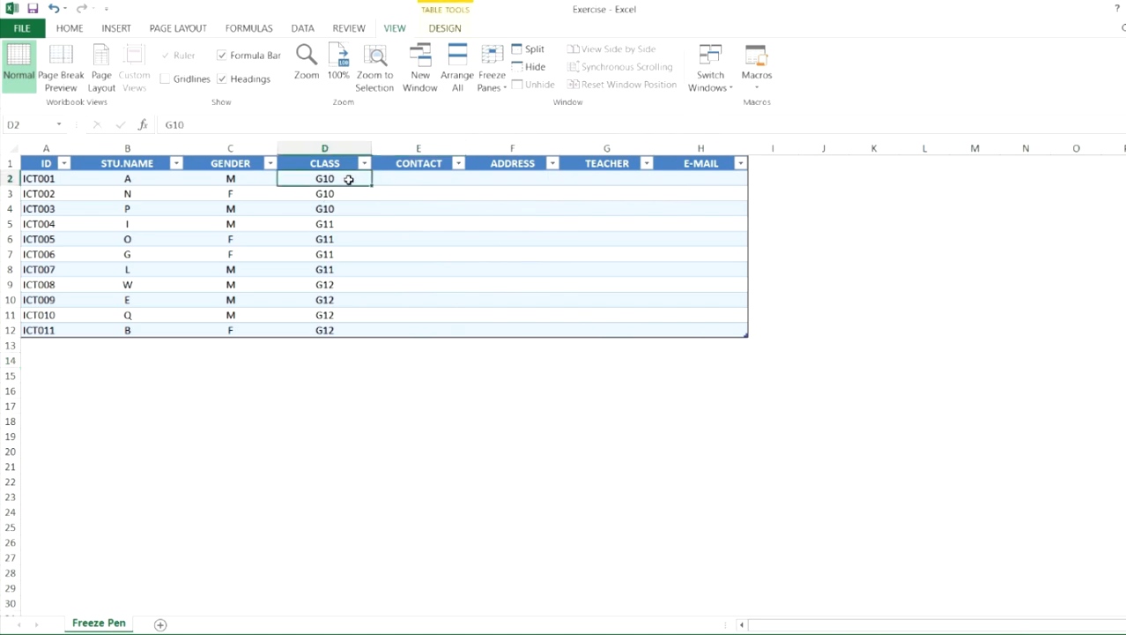
click(492, 87)
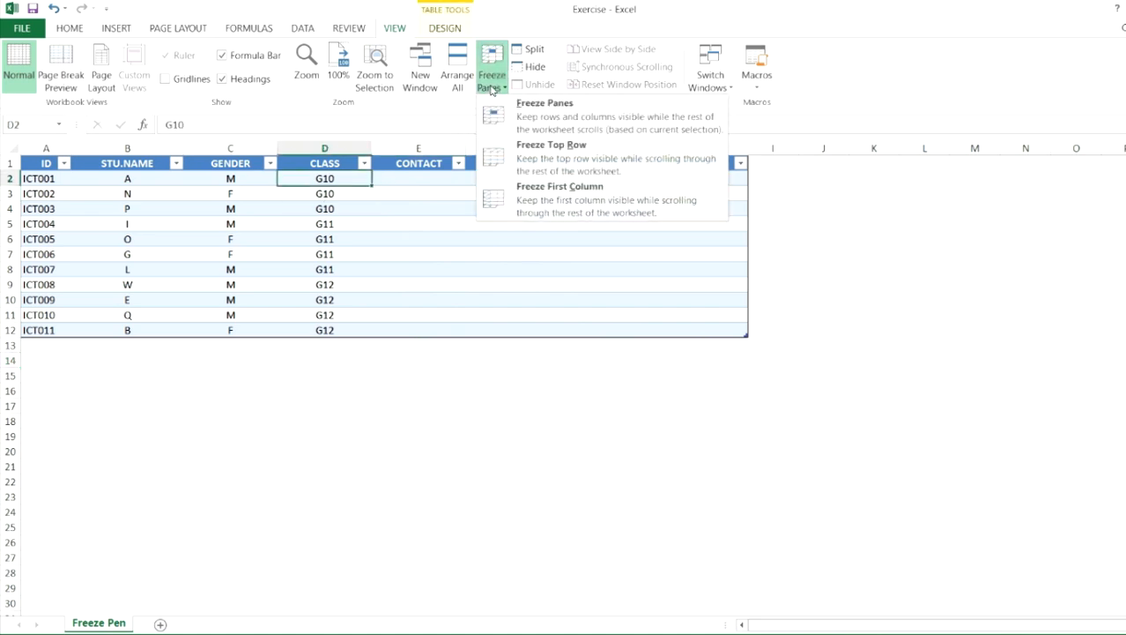
click(546, 115)
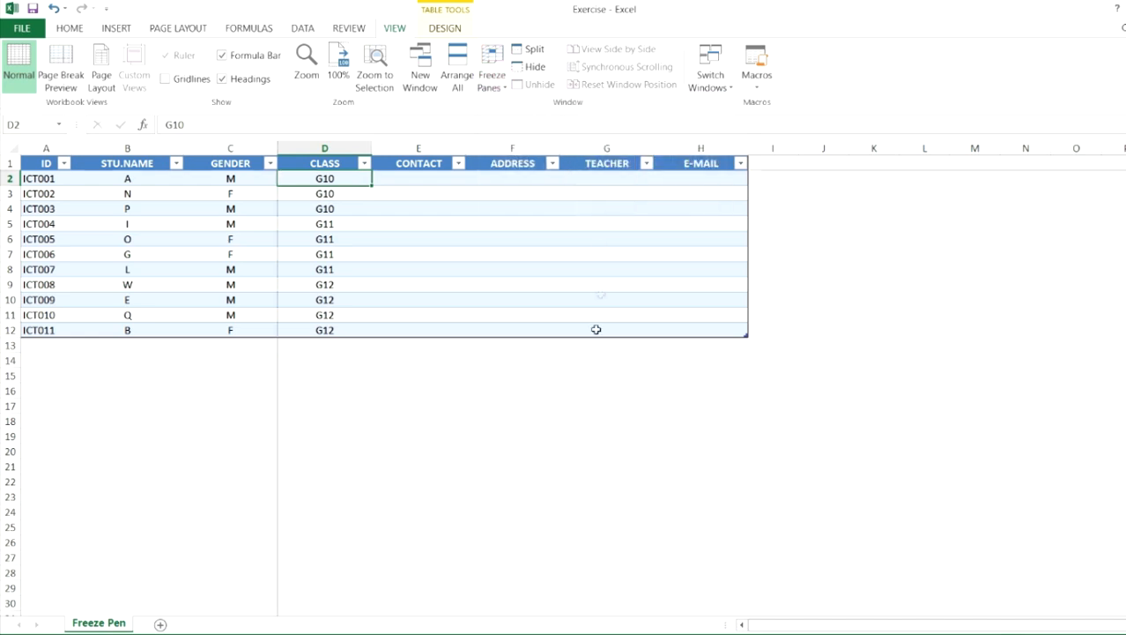
drag(772, 627, 953, 630)
drag(990, 629, 958, 631)
scroll(440, 442, down, 12)
scroll(431, 454, up, 8)
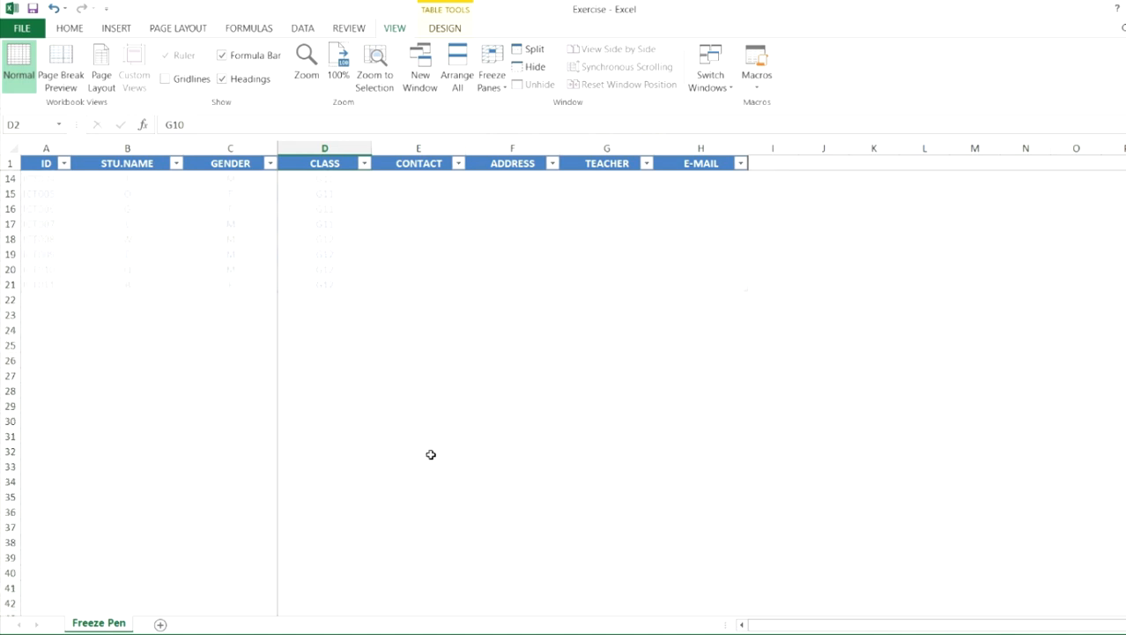
scroll(431, 454, up, 4)
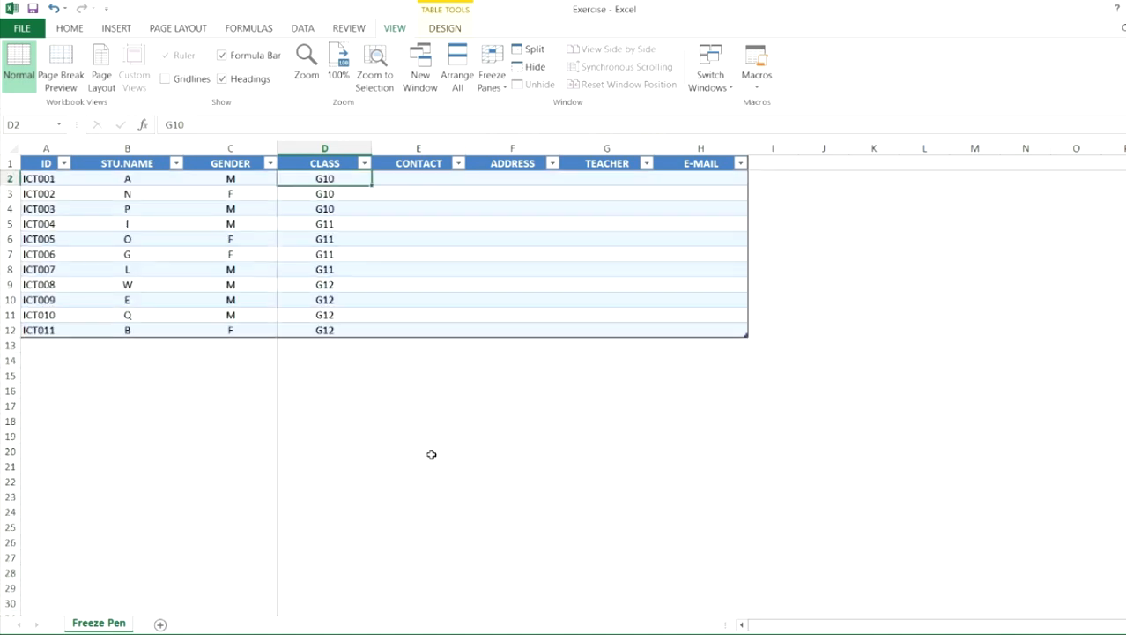
click(421, 360)
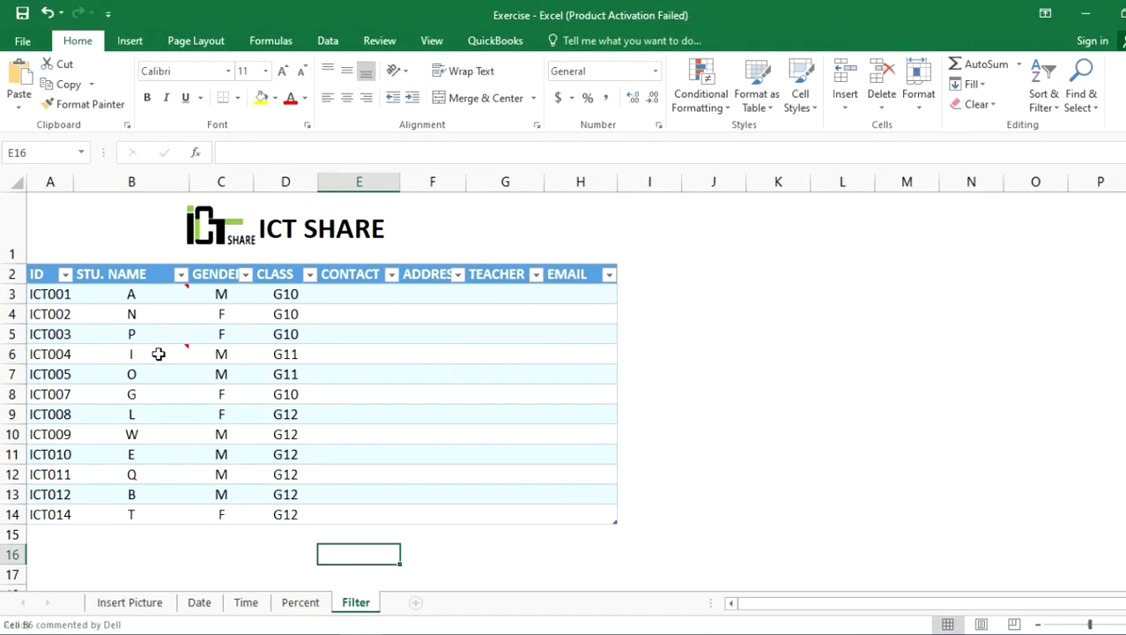
Insert a comment on cell B6 of the Filter sheet reading "No discipline and not pay attention." without the author label.
mouse_move(157, 353)
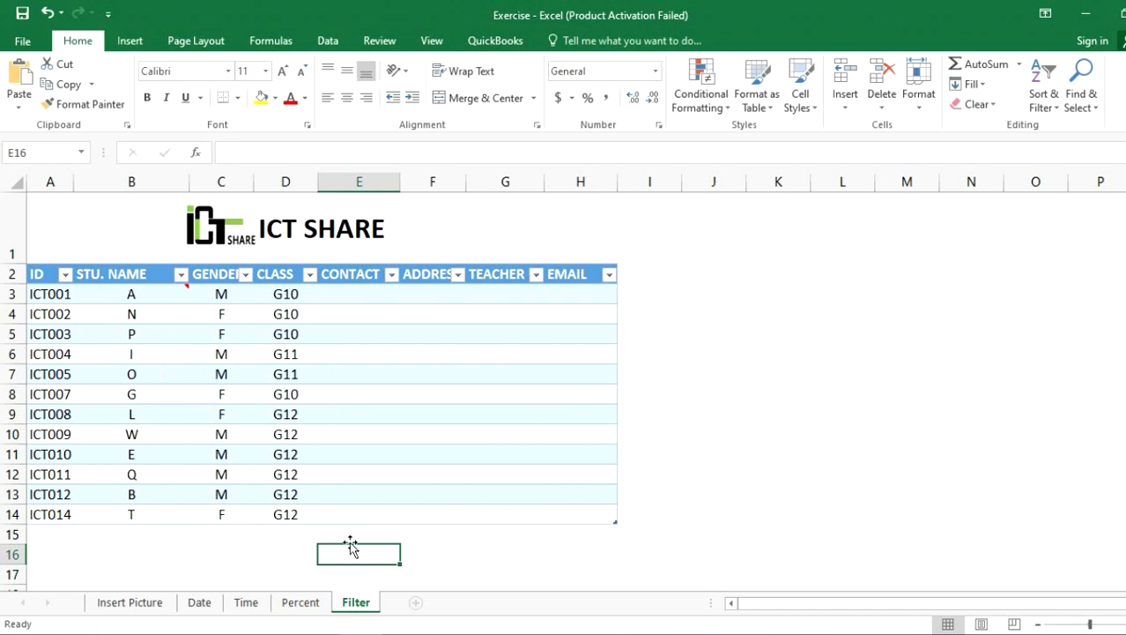
click(146, 350)
right_click(147, 351)
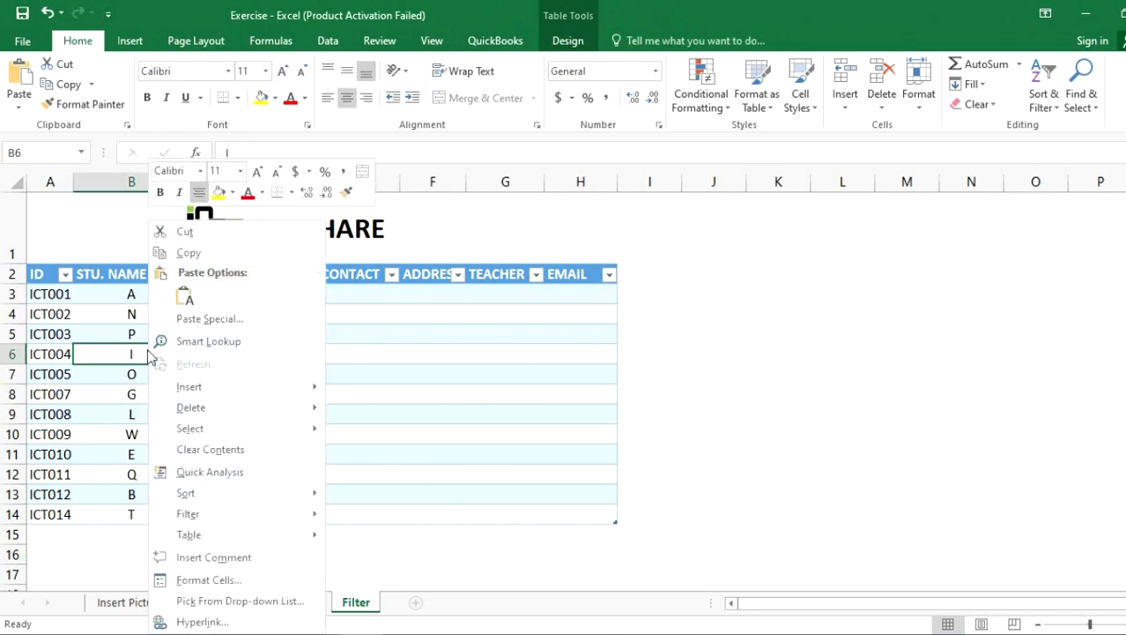
click(265, 557)
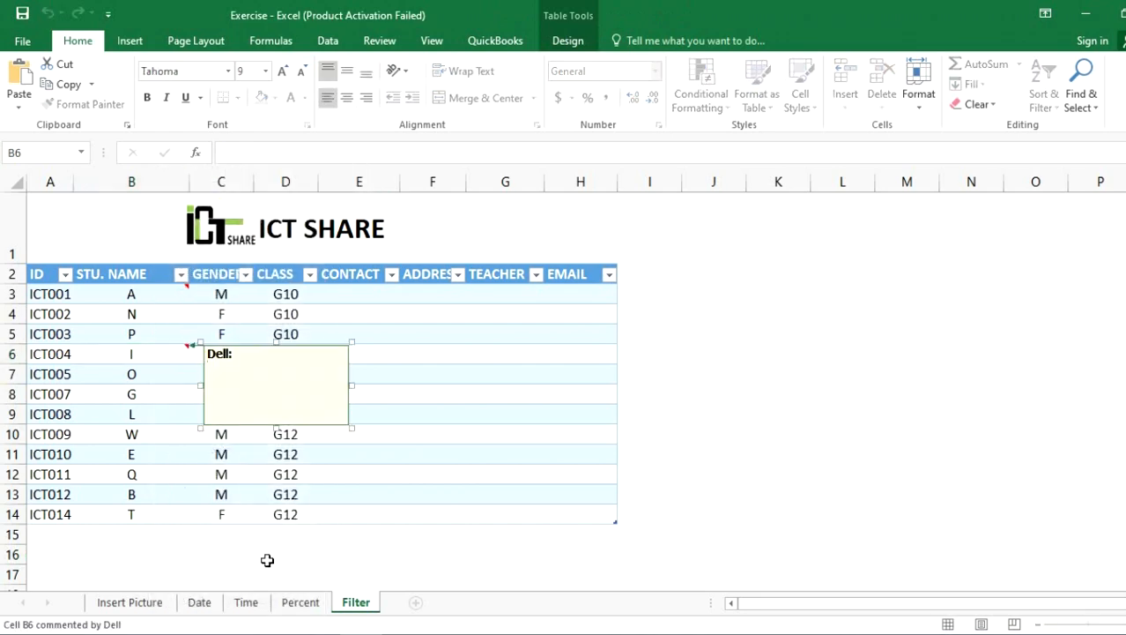
key(BackSpace)
key(BackSpace)
key(BackSpace)
key(BackSpace)
key(BackSpace)
key(BackSpace)
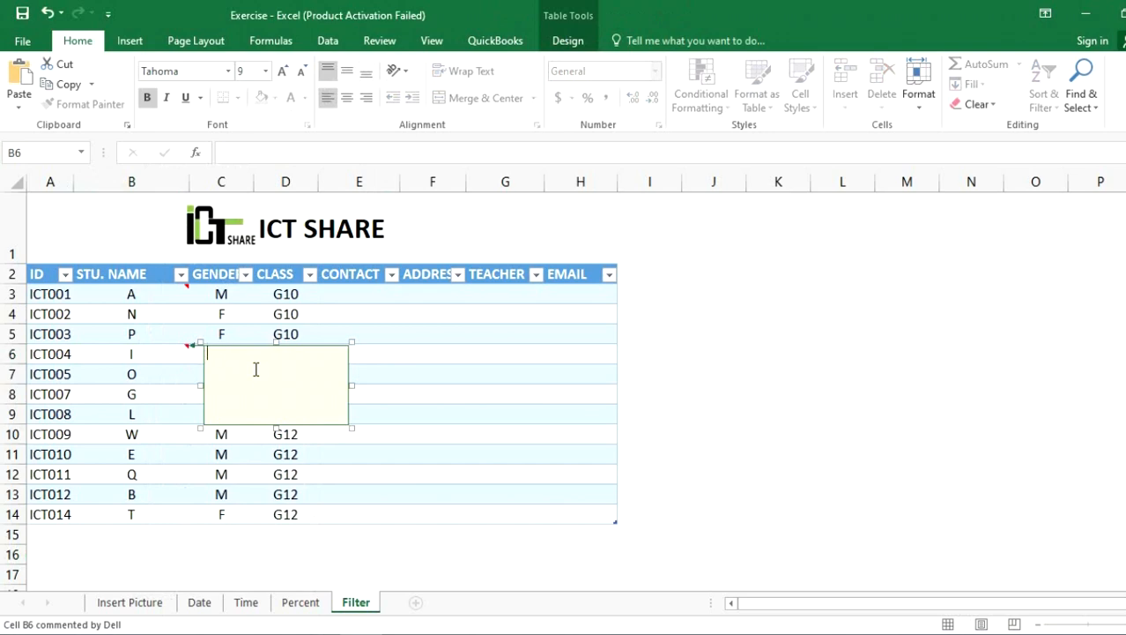
text(No discipline and not pay attention.)
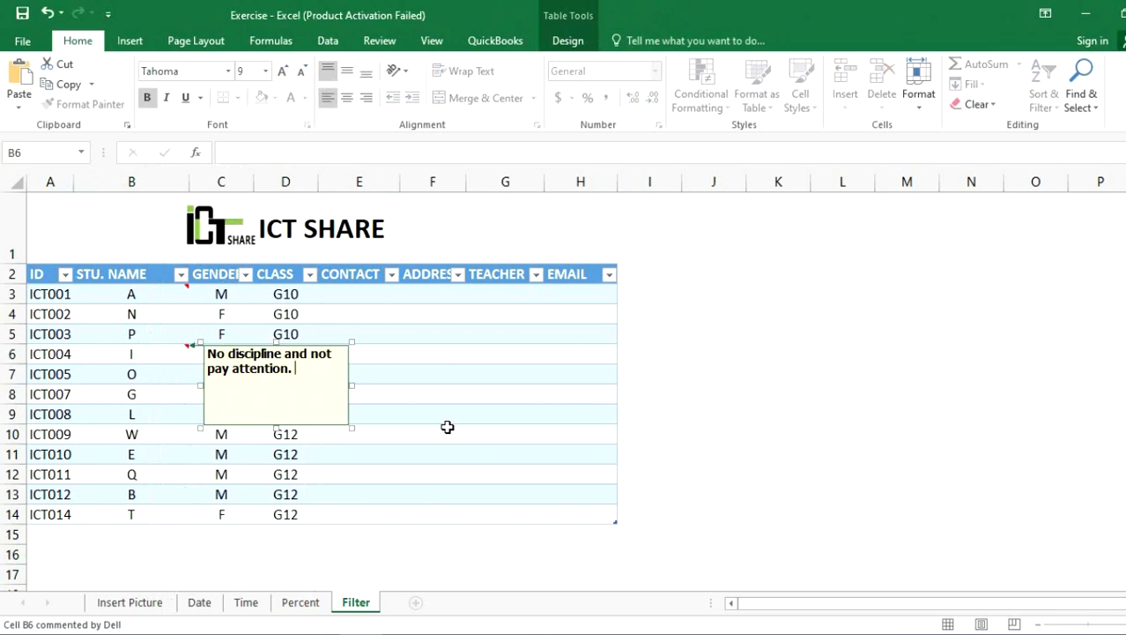
click(393, 414)
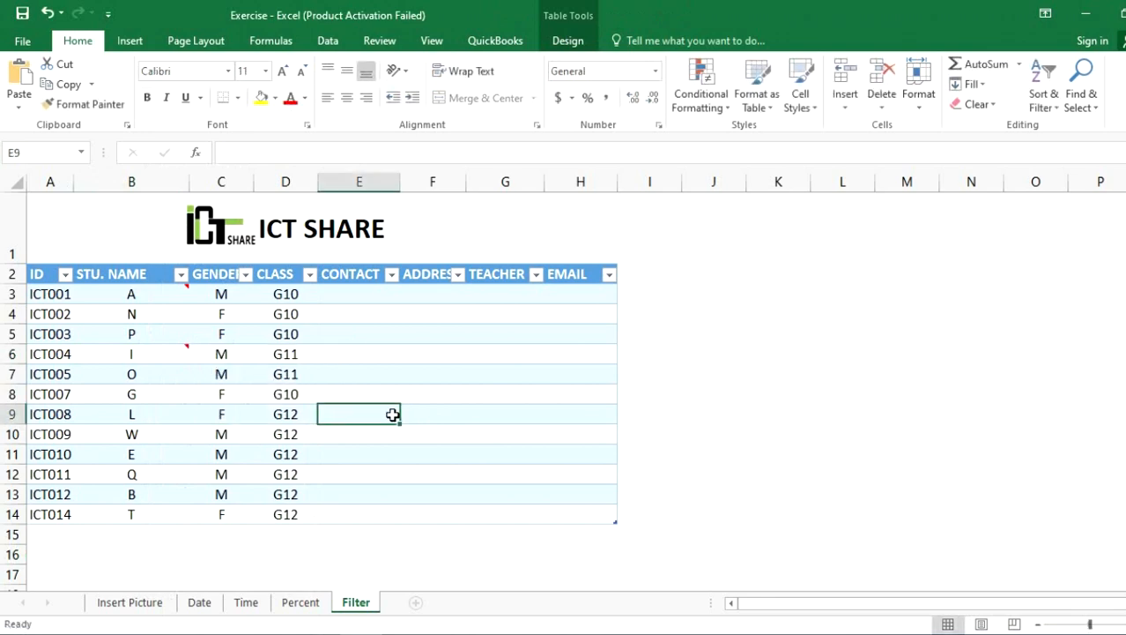
Delete the comment attached to cell B6 in the STU. NAME column.
mouse_move(165, 351)
right_click(155, 359)
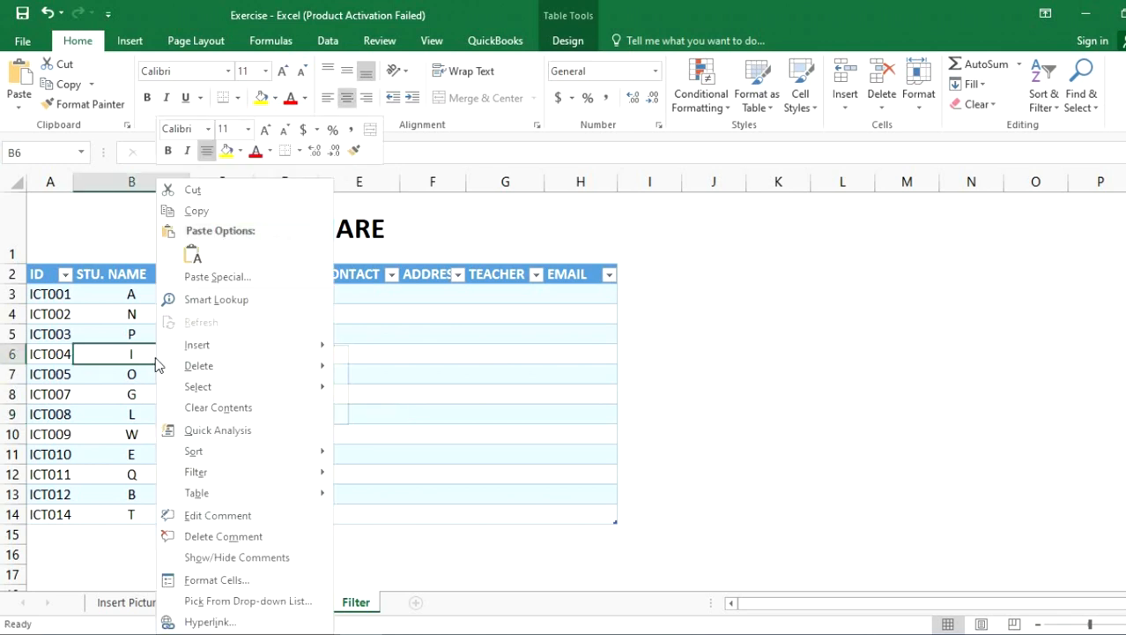
click(276, 538)
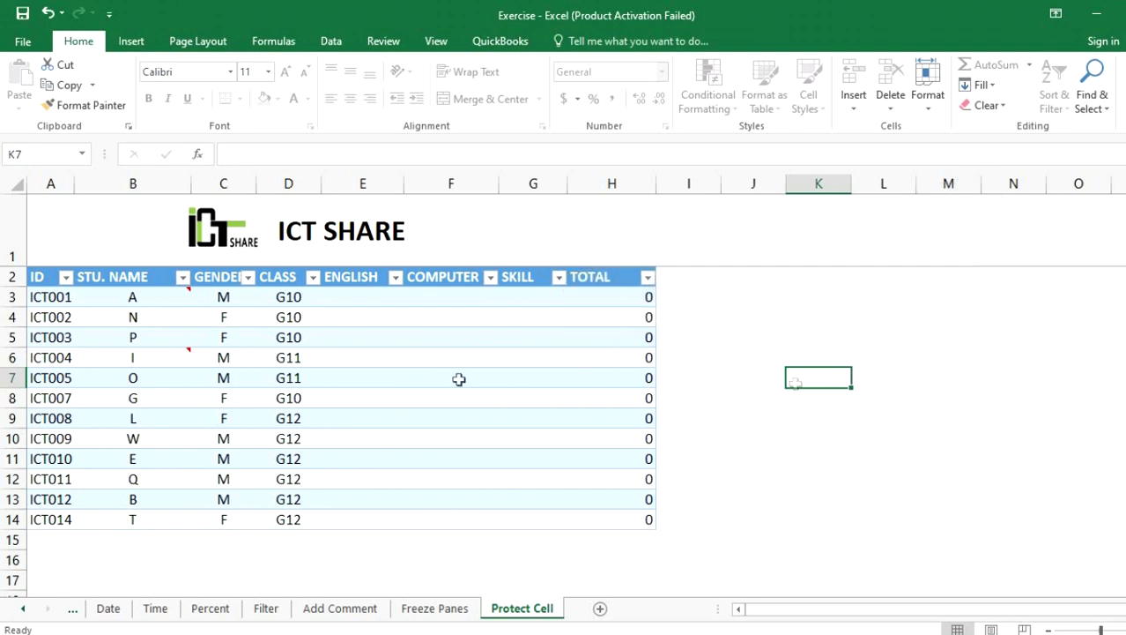
Select the whole table A2:H14 and the ENGLISH, COMPUTER and SKILL cells E3:G14 on the Protect Cell sheet.
click(43, 276)
drag(42, 277, 646, 520)
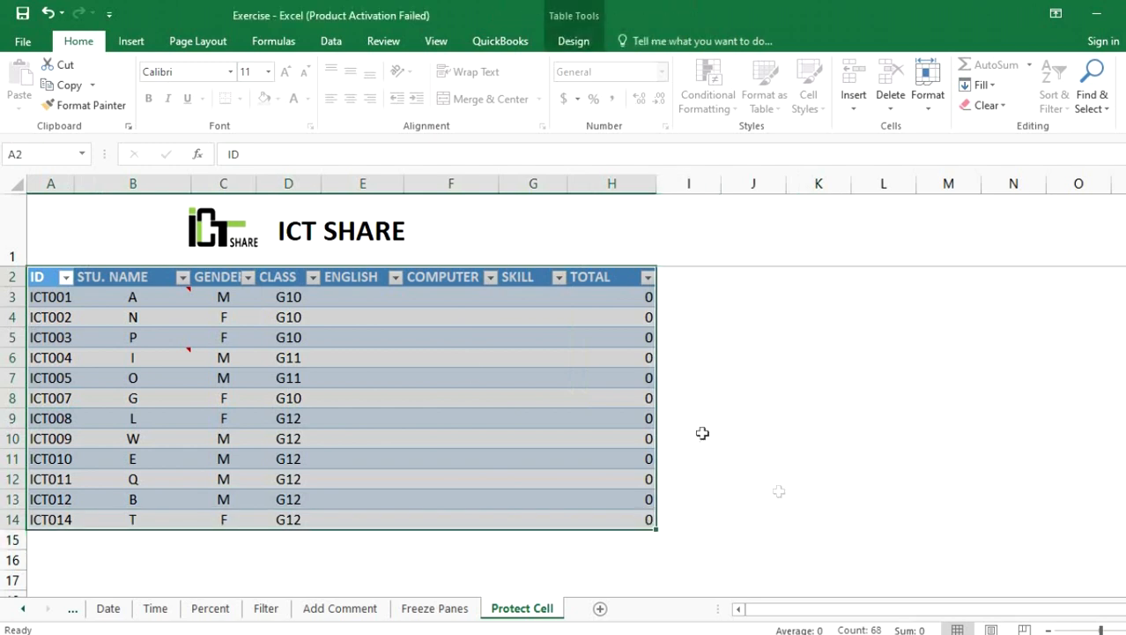
drag(363, 299, 548, 517)
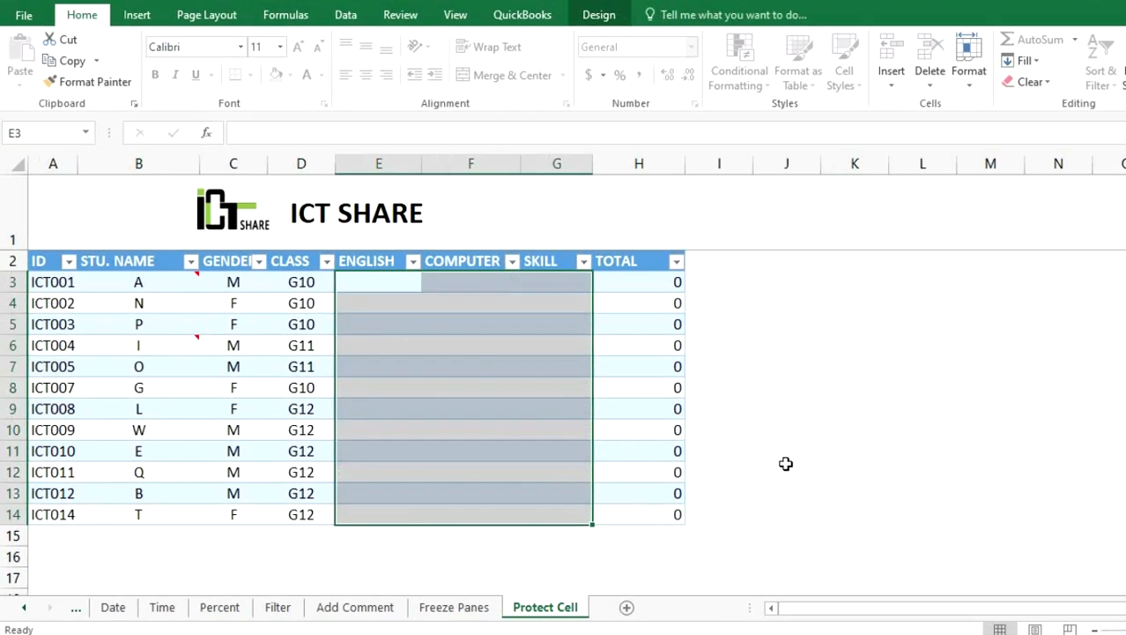
Enter the row 3 scores: 80 for ENGLISH, 76 for COMPUTER and 90 for SKILL.
click(393, 283)
click(393, 283)
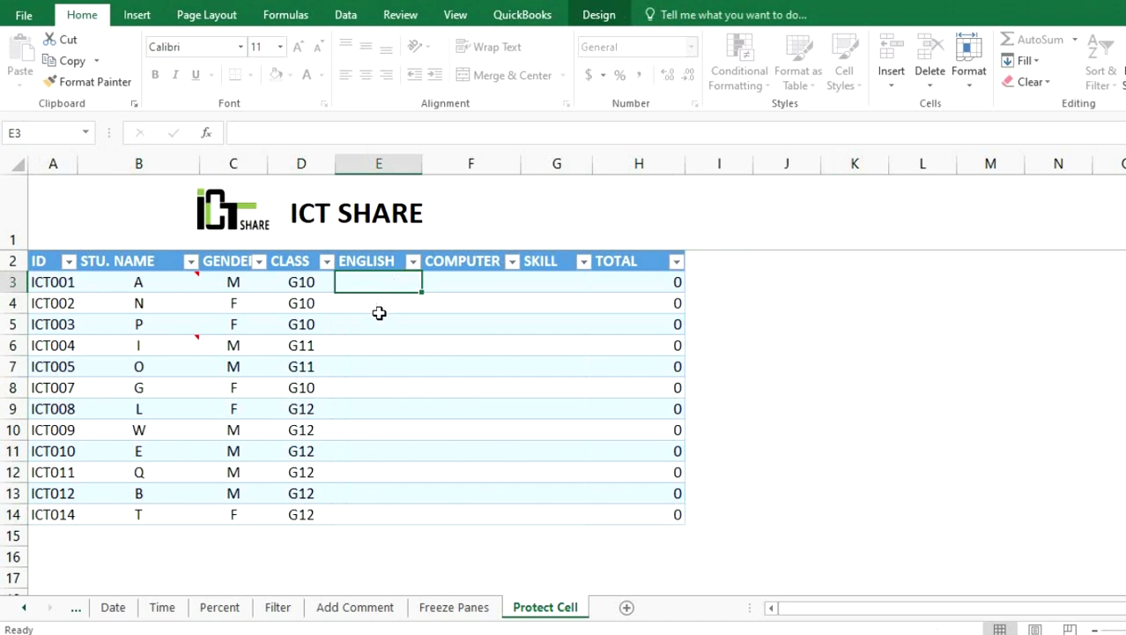
text(80)
key(Tab)
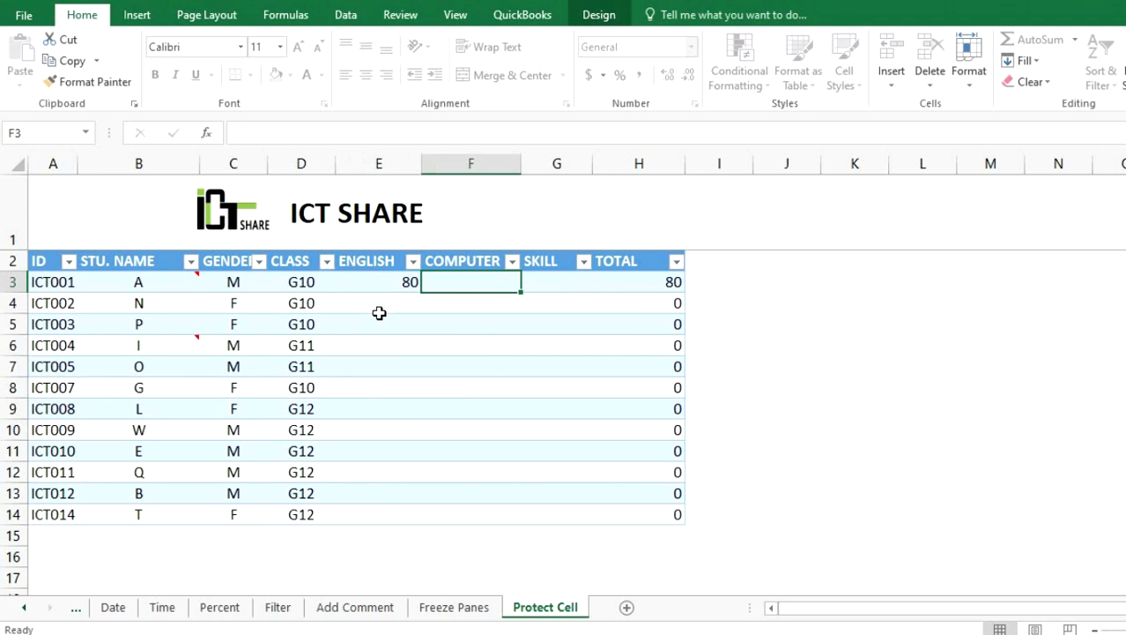
text(76)
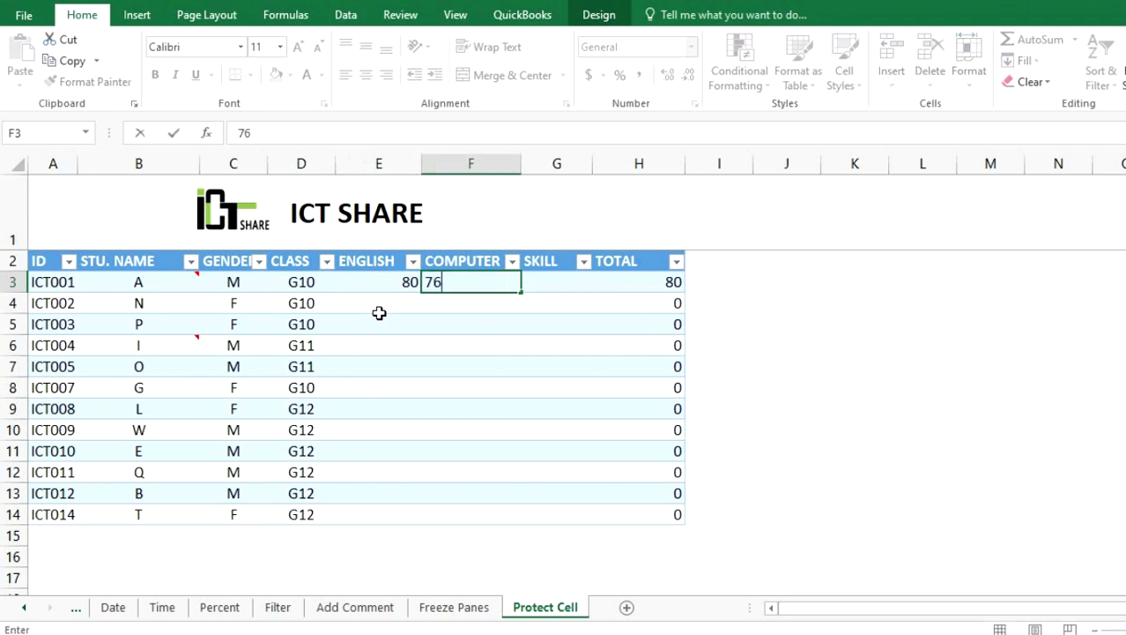
key(Tab)
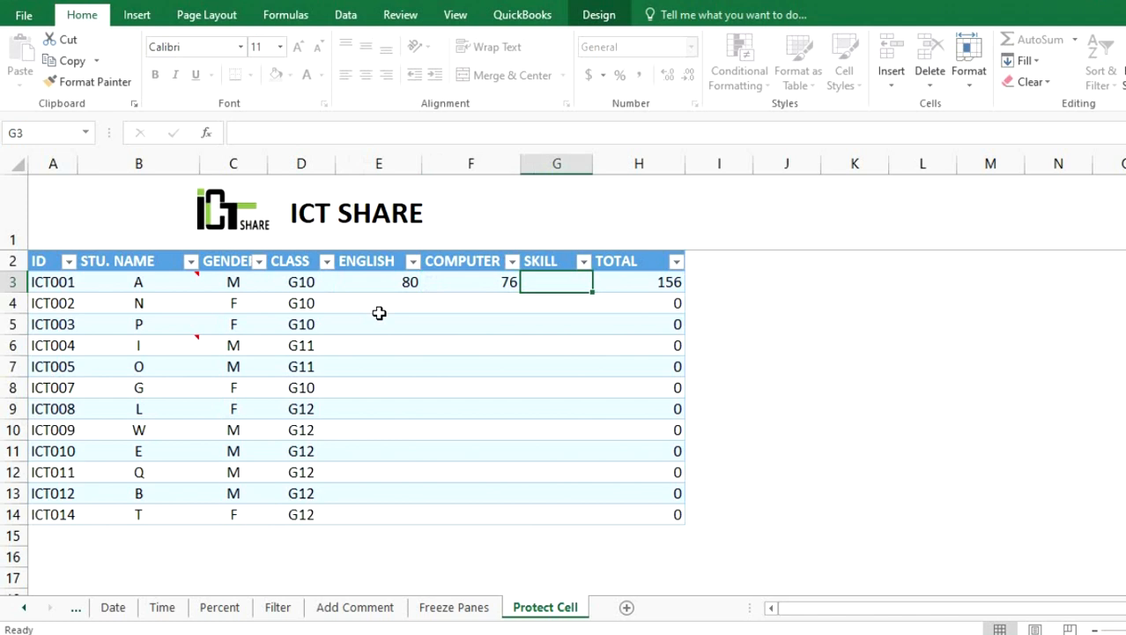
text(90)
key(Return)
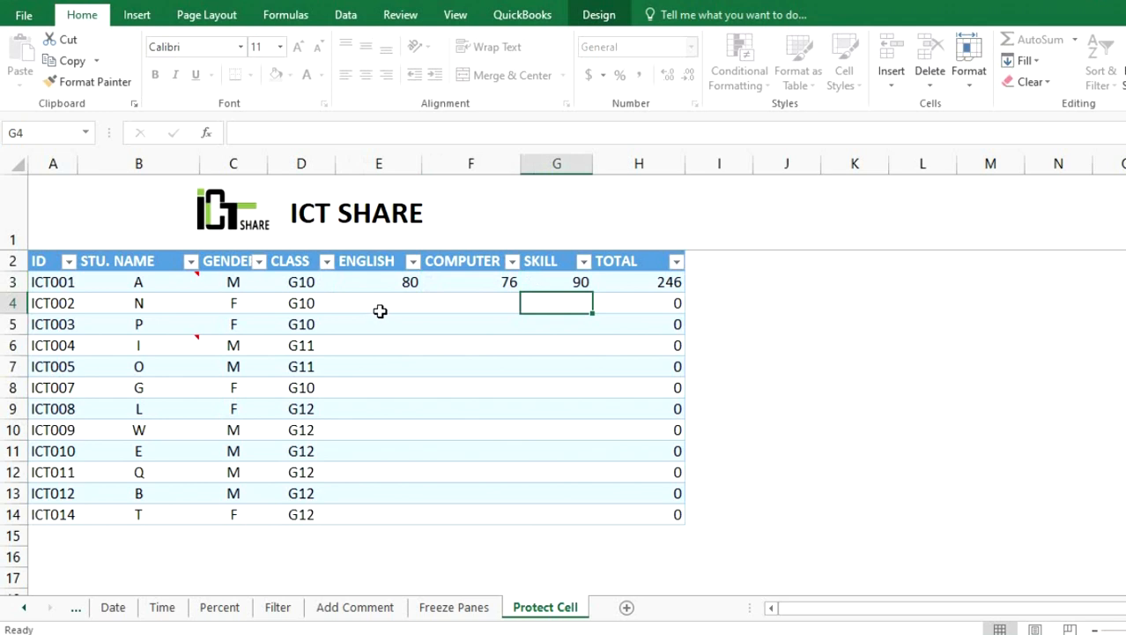
Try to delete the student name in cell B4 of the protected sheet.
click(145, 305)
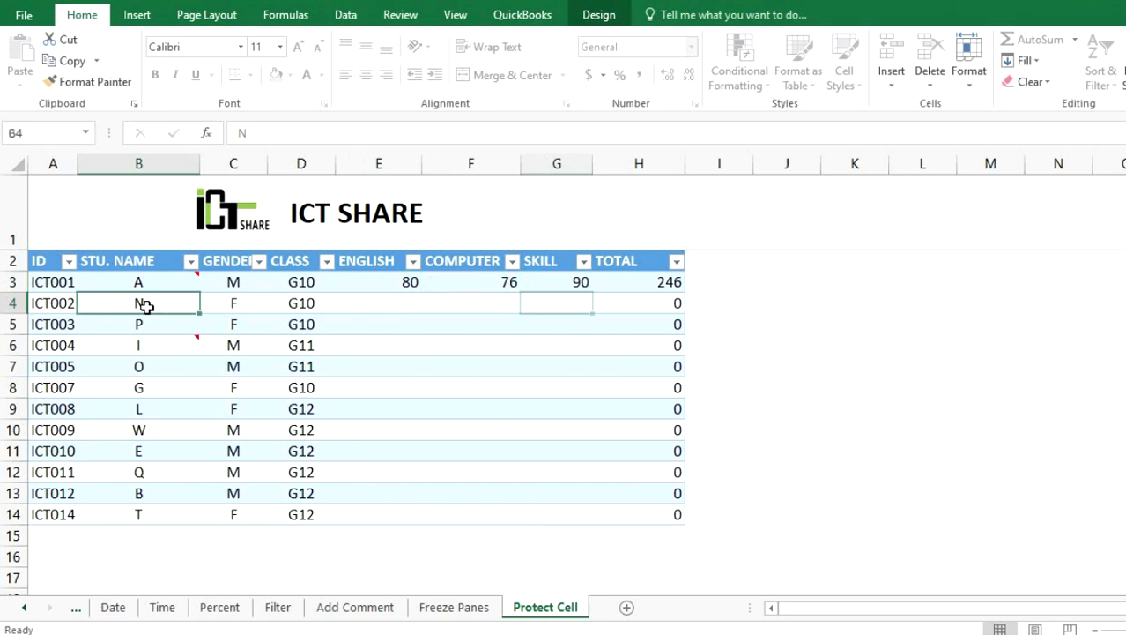
key(Delete)
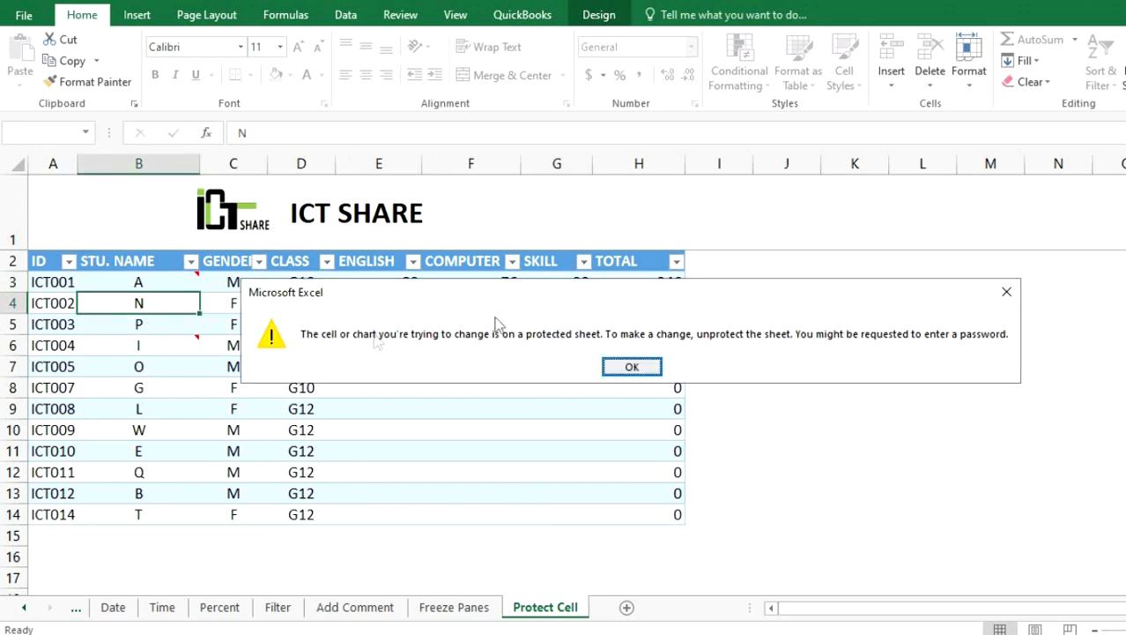
click(632, 368)
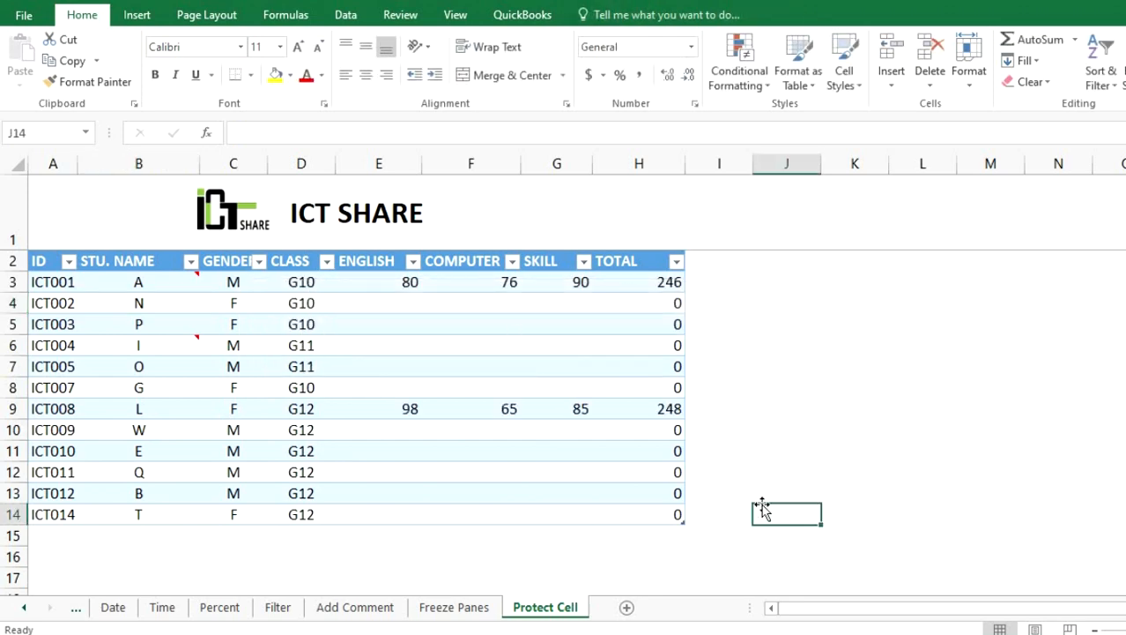
Lock all cells of the Protect Cell worksheet.
click(17, 163)
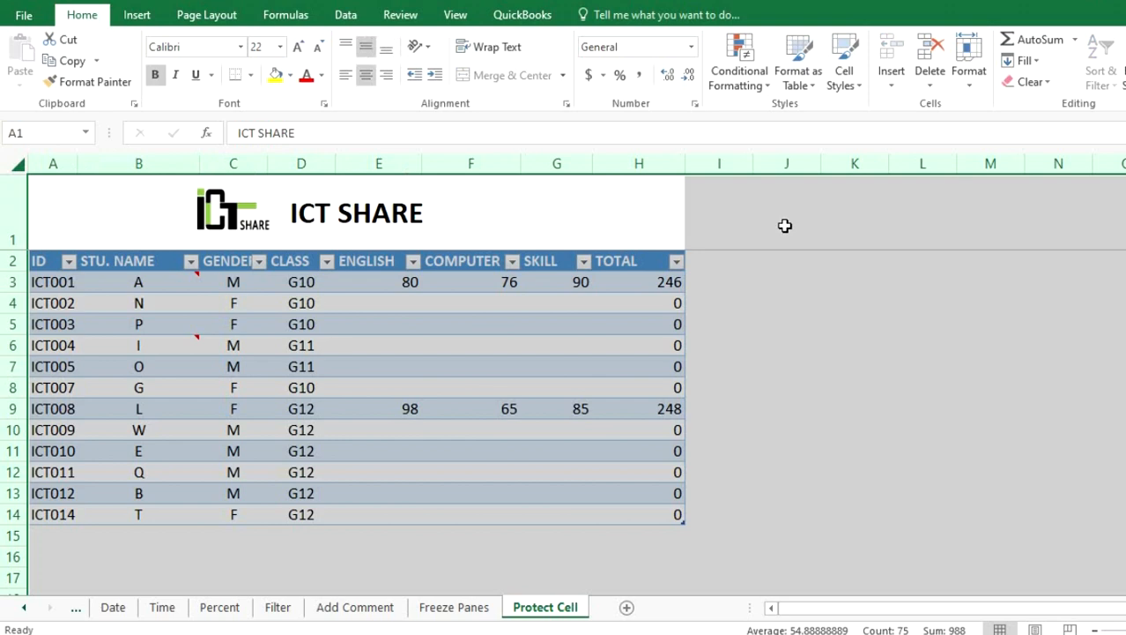
click(970, 85)
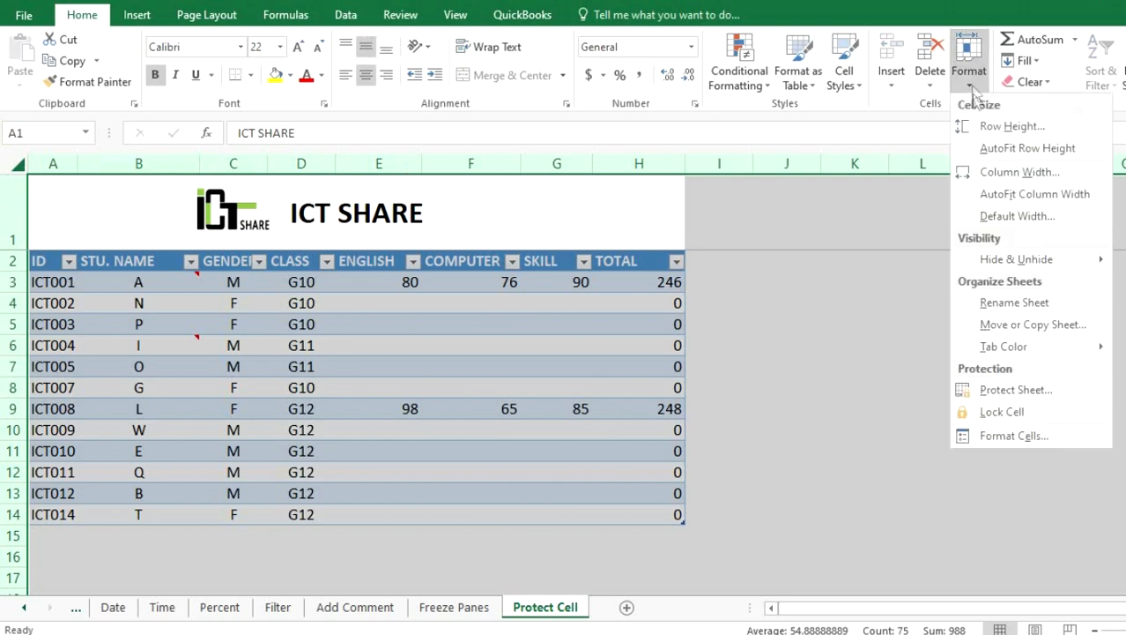
click(1030, 410)
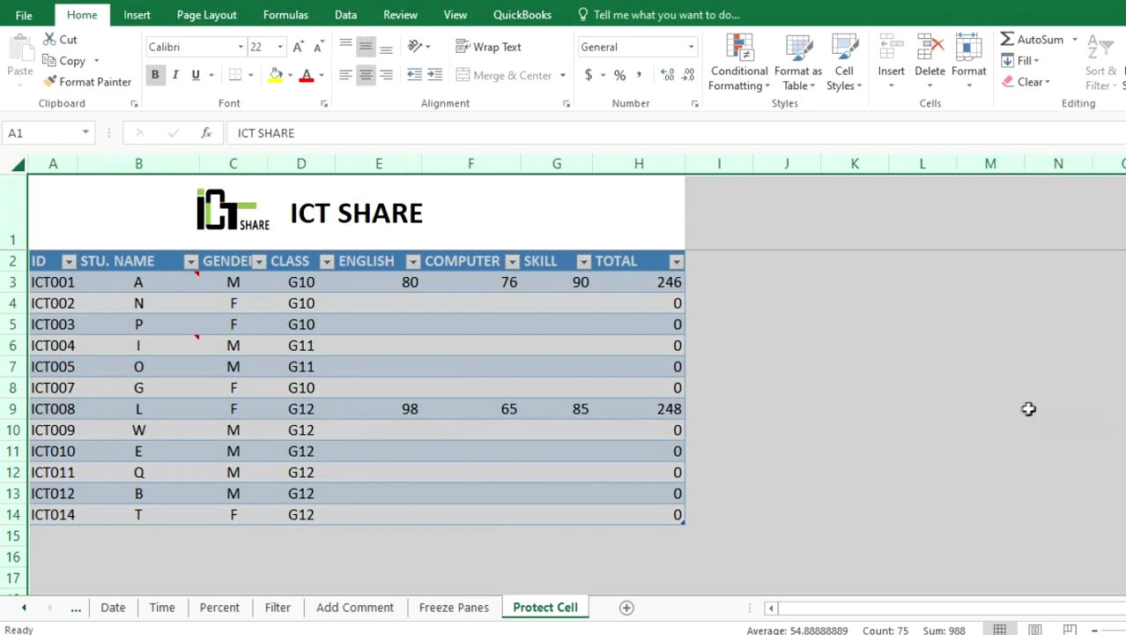
click(816, 414)
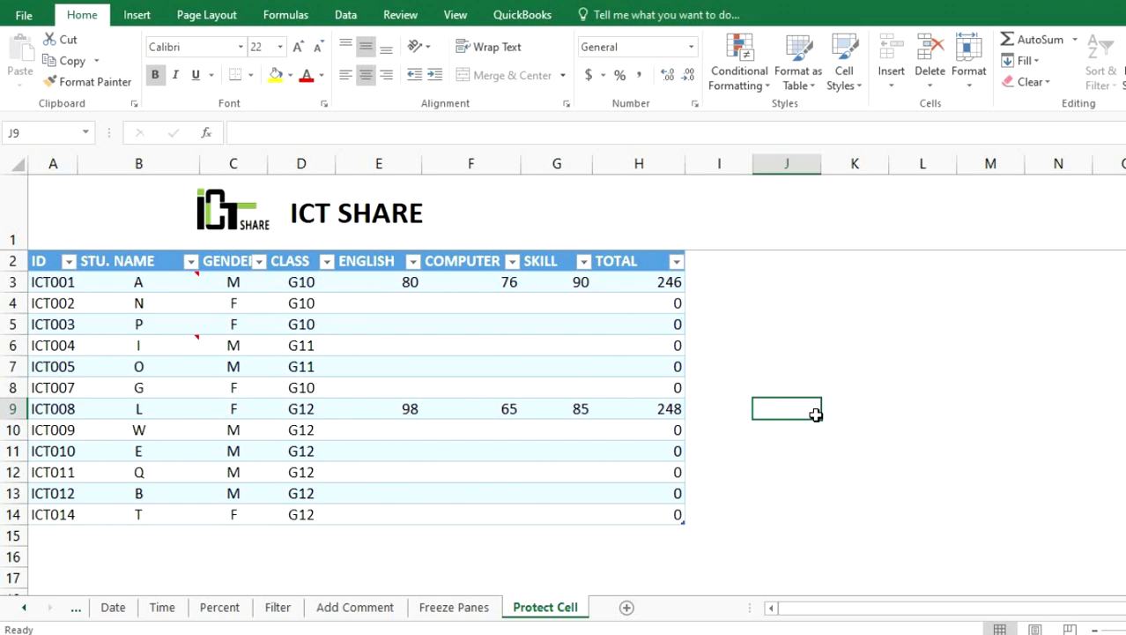
Unlock the ENGLISH, COMPUTER and SKILL score cells E3:G14.
drag(387, 282, 546, 511)
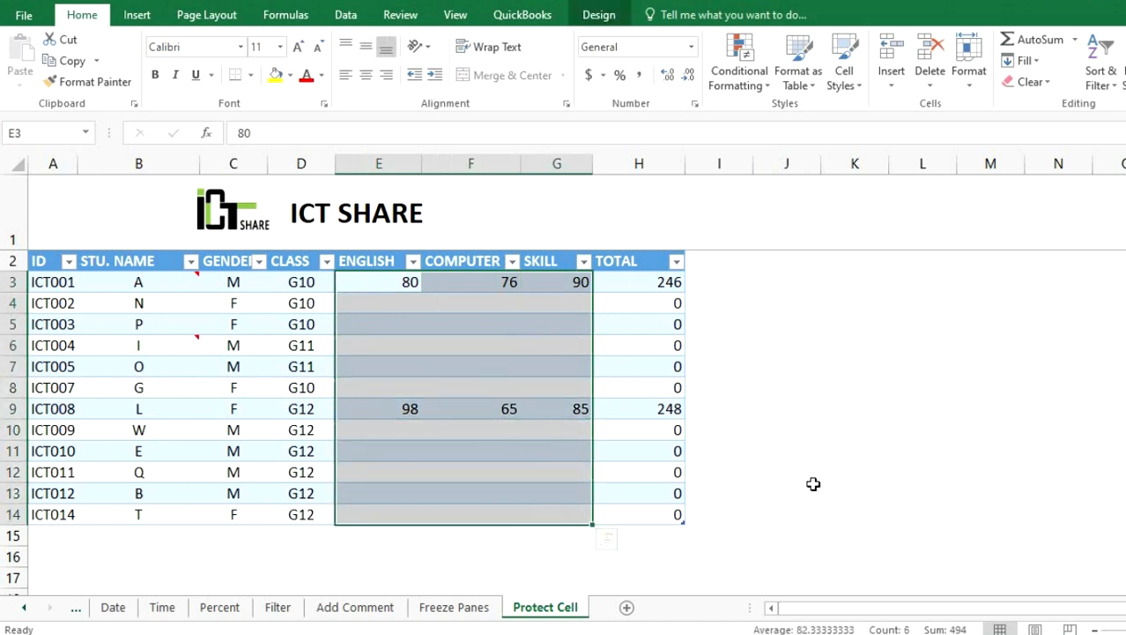
click(967, 88)
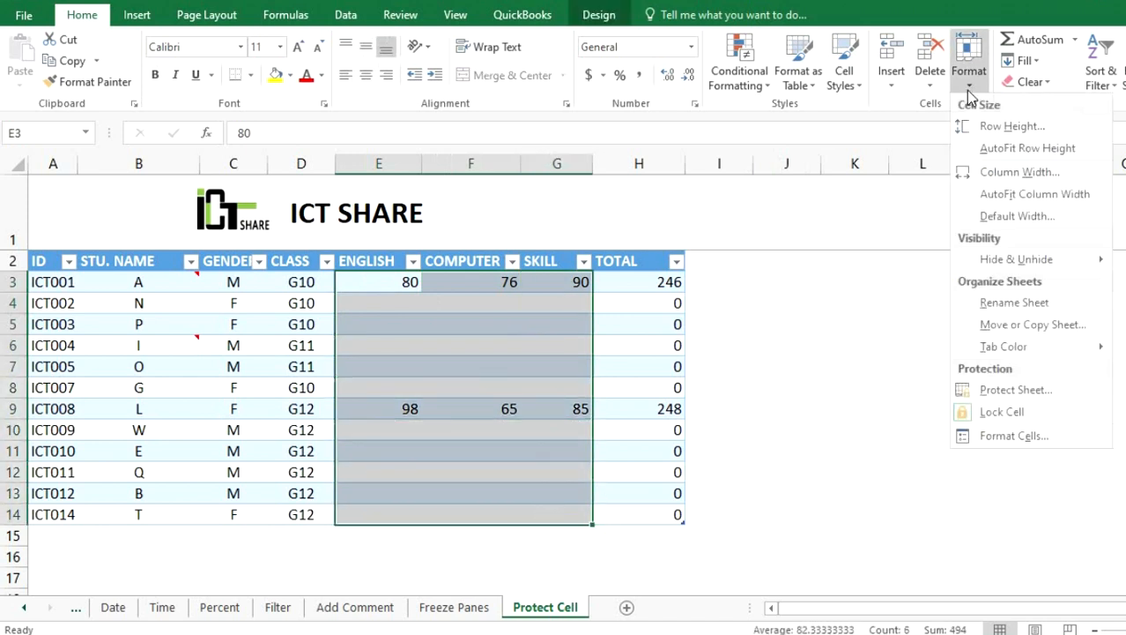
click(1009, 413)
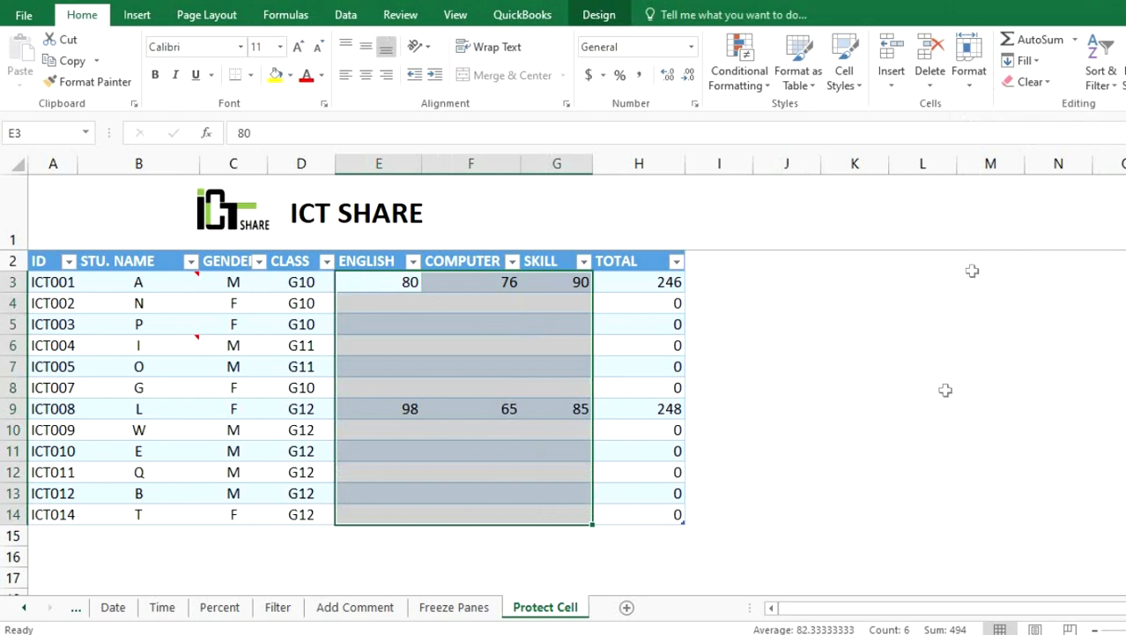
Protect the sheet with a password, allowing users to select locked and unlocked cells, and re-enter the password to confirm.
click(972, 88)
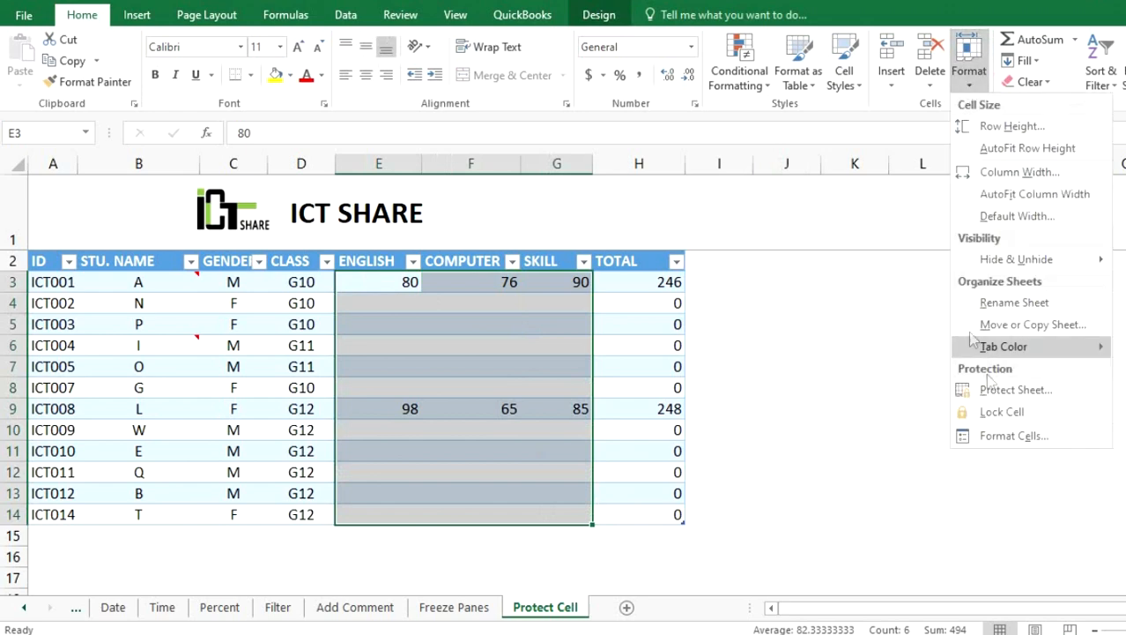
click(1020, 397)
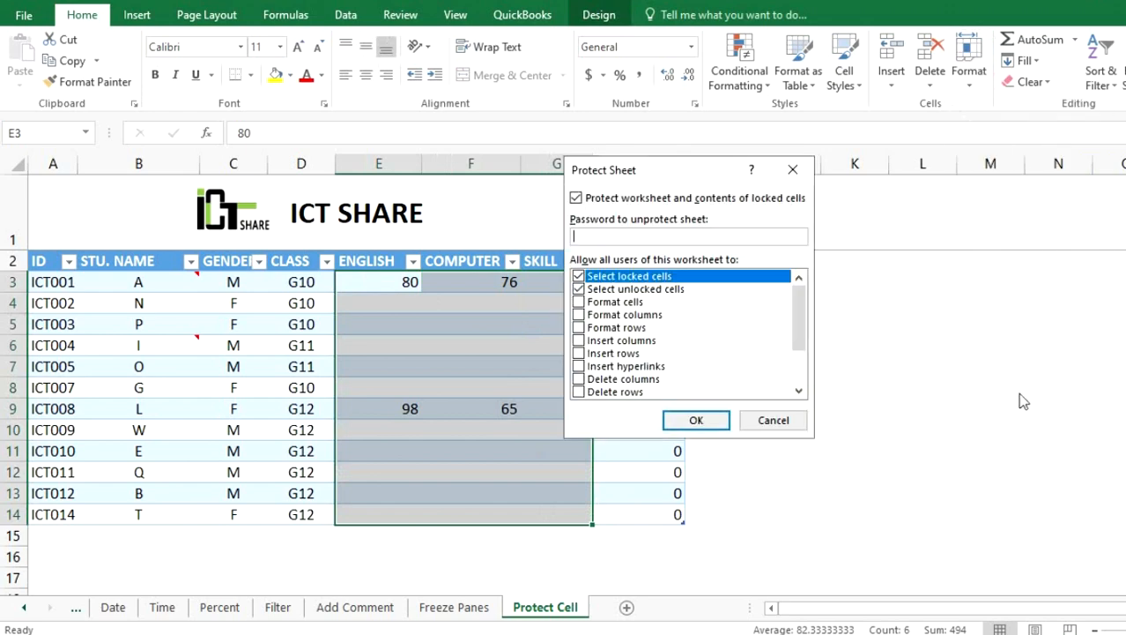
drag(696, 177, 768, 208)
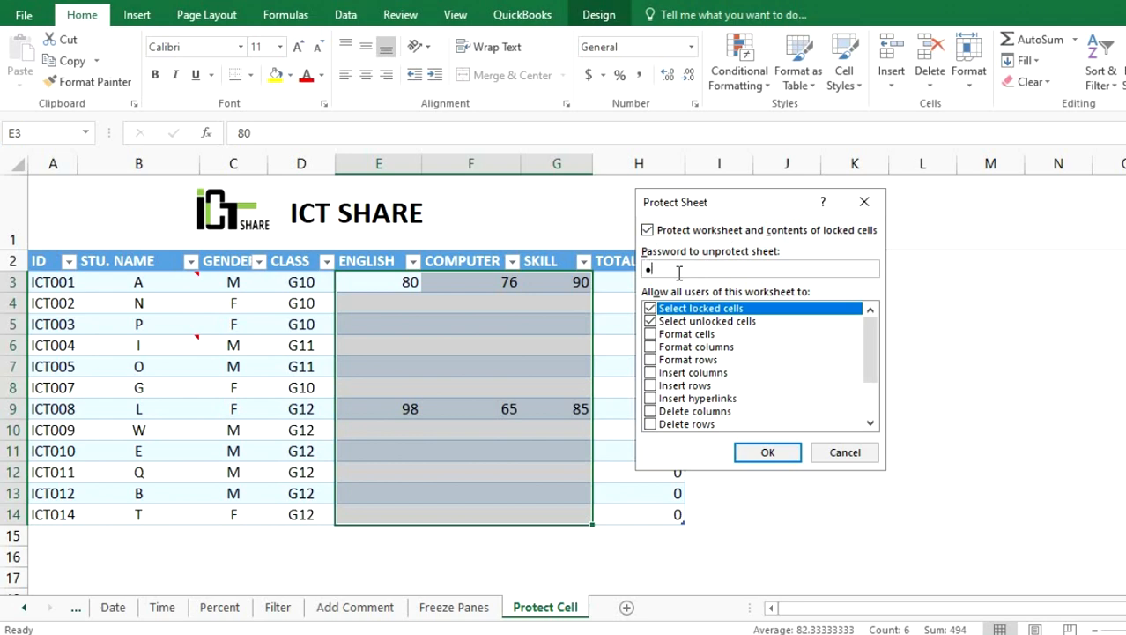
click(768, 452)
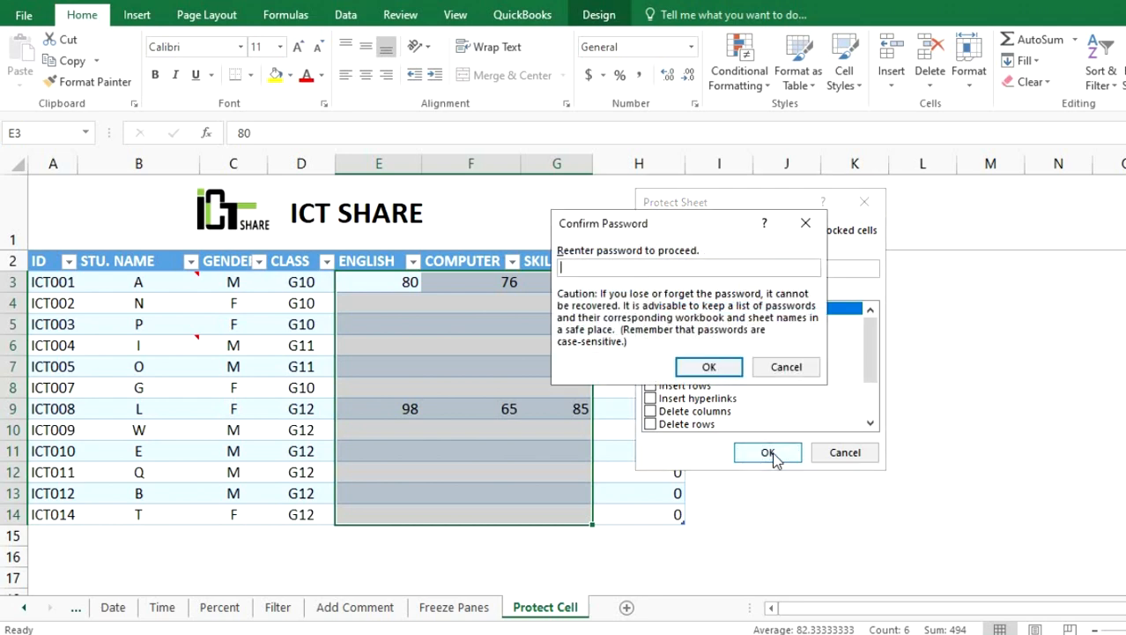
text(1)
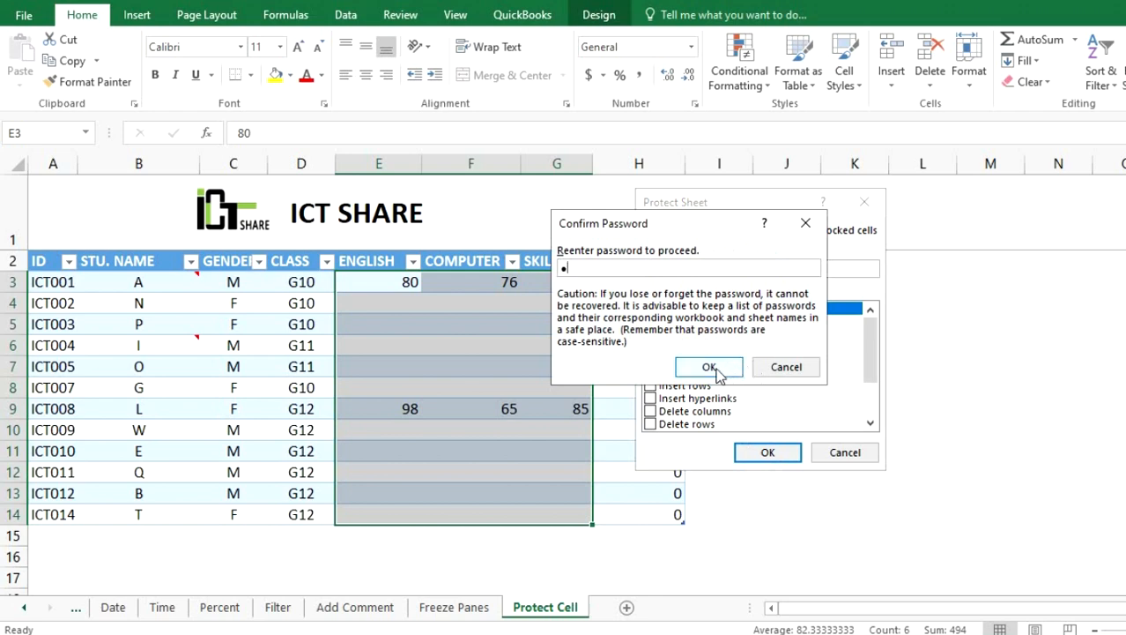
click(710, 367)
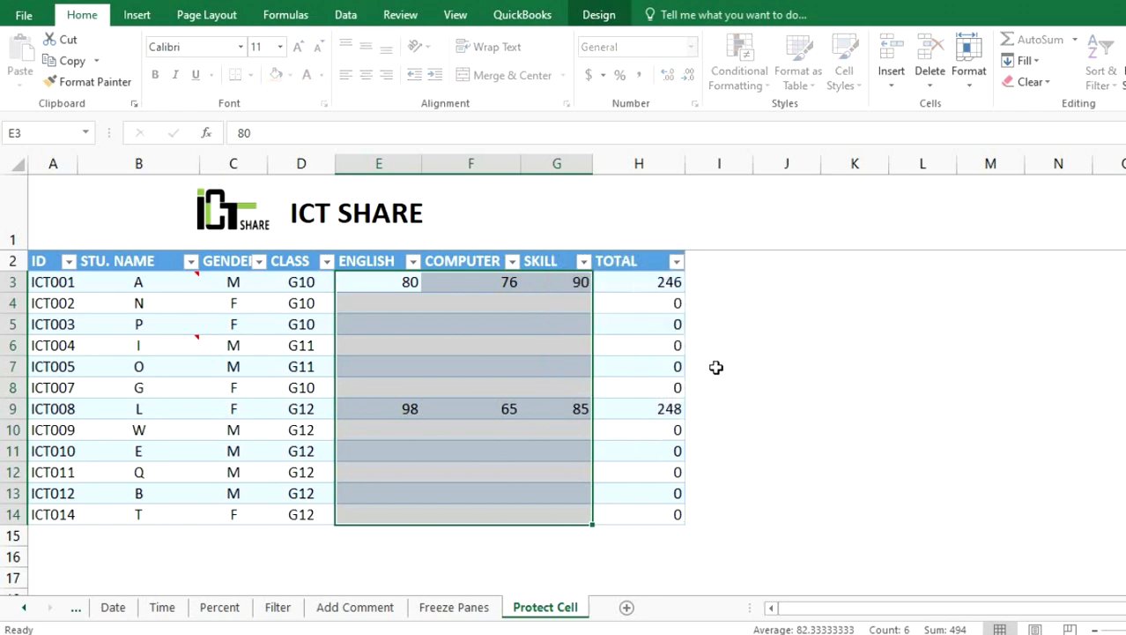
Enter the row 4 scores: 87 for ENGLISH, 36 for COMPUTER and 31 for SKILL.
click(363, 307)
text(87)
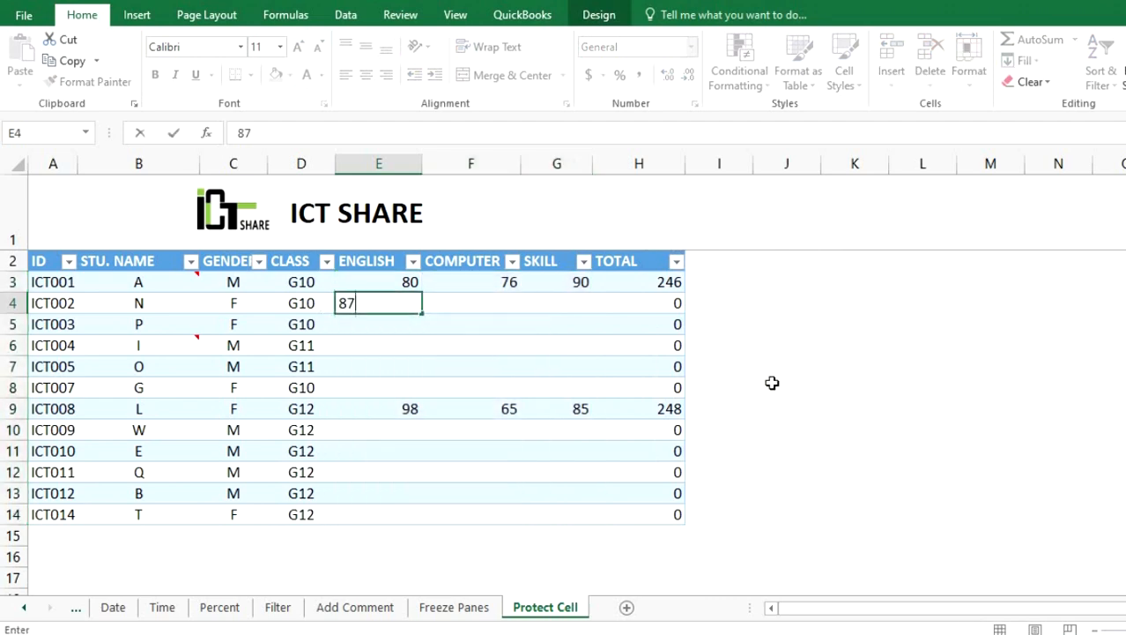
key(Tab)
text(36)
key(Tab)
text(31)
key(Return)
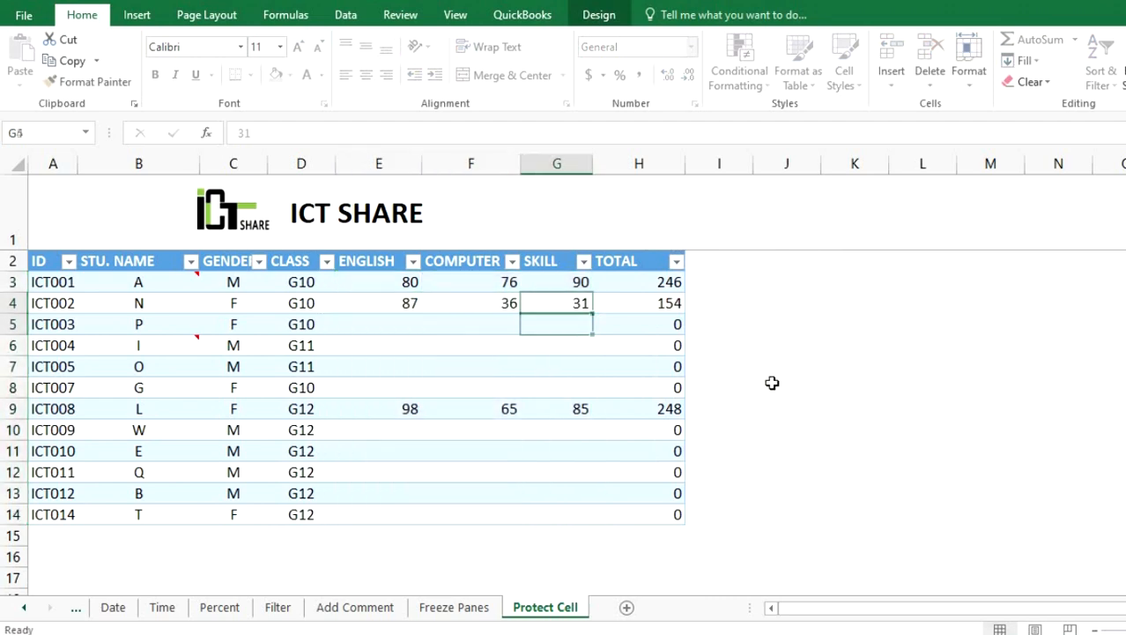
Test the sheet protection by trying to clear the student name in cell B4.
click(152, 303)
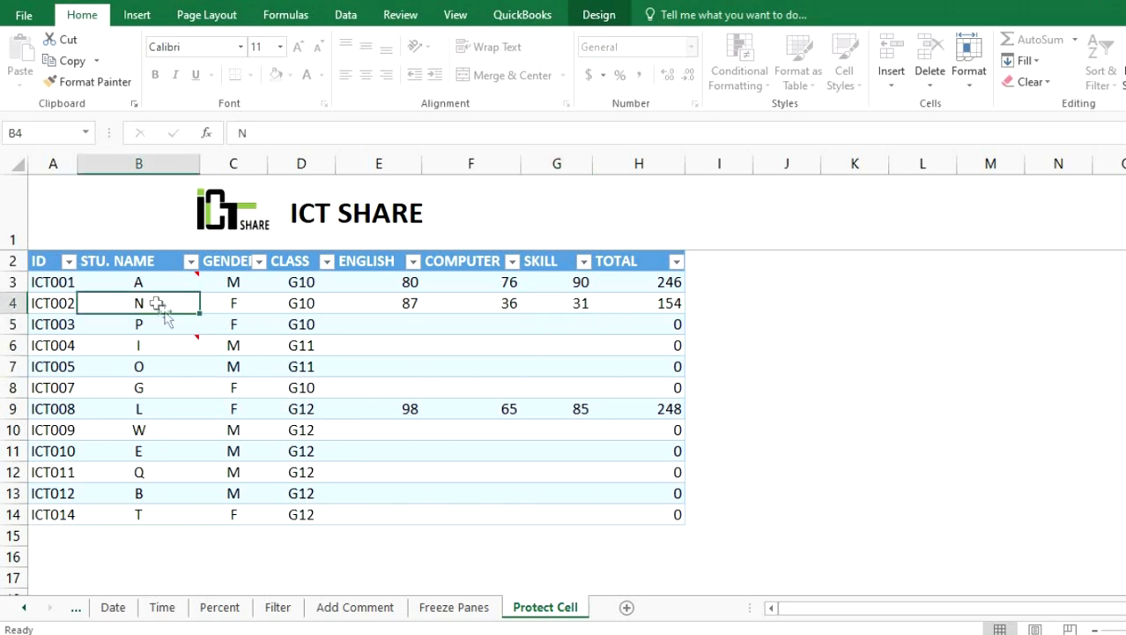
key(Delete)
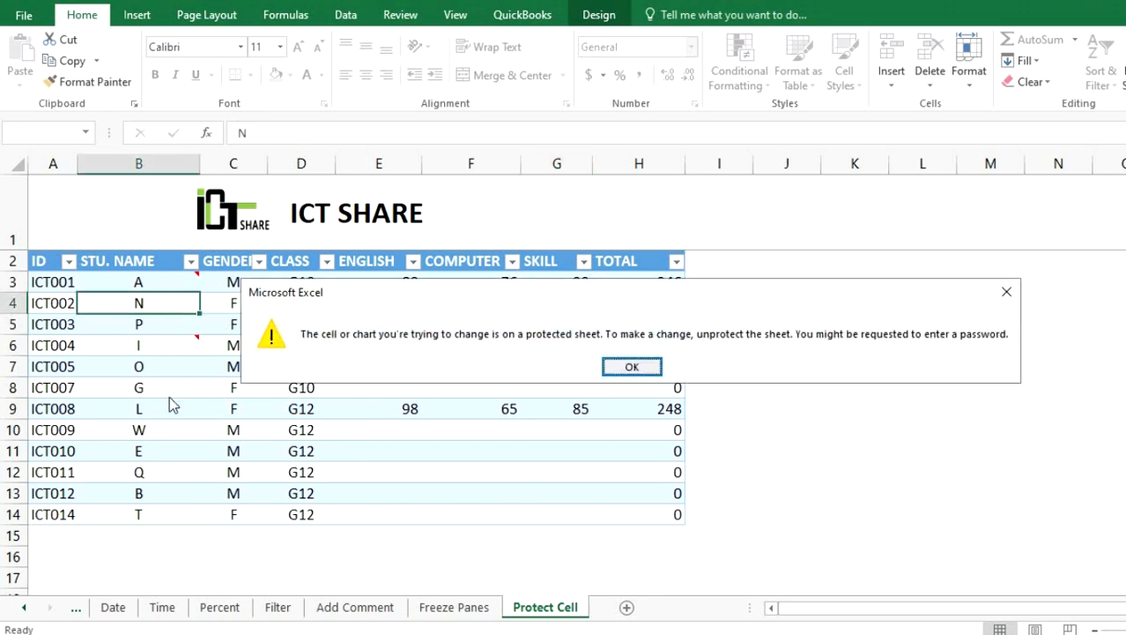
click(212, 395)
click(629, 368)
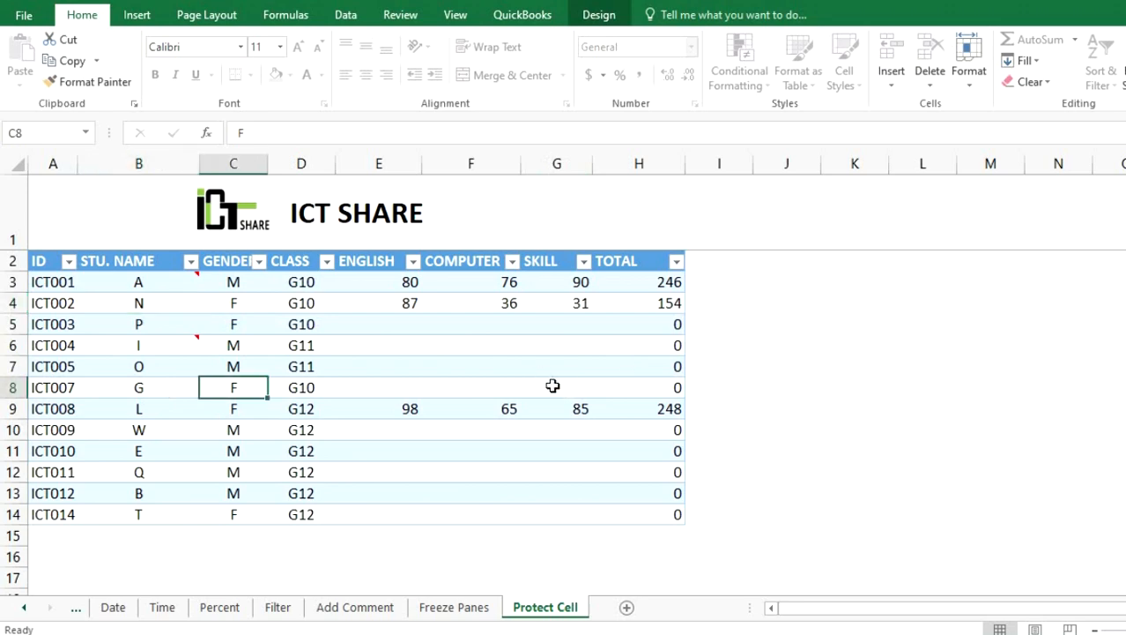
Enter the row 6 scores: 98 for ENGLISH, 91 for COMPUTER and 89 for SKILL.
click(395, 344)
text(98)
key(Tab)
text(91)
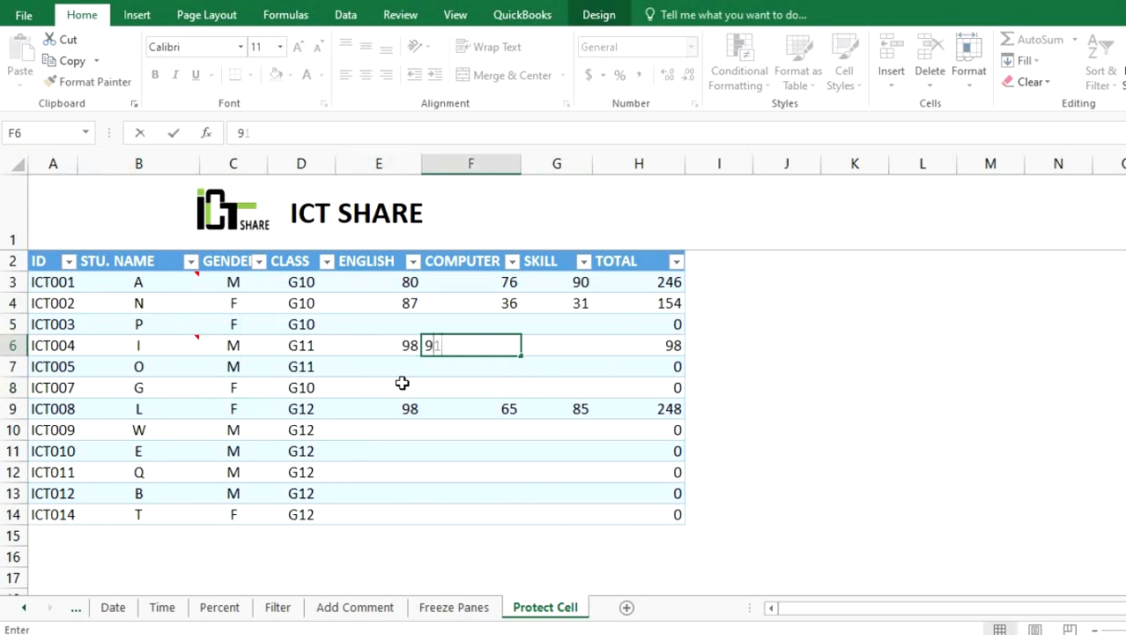
key(Tab)
text(89)
key(Return)
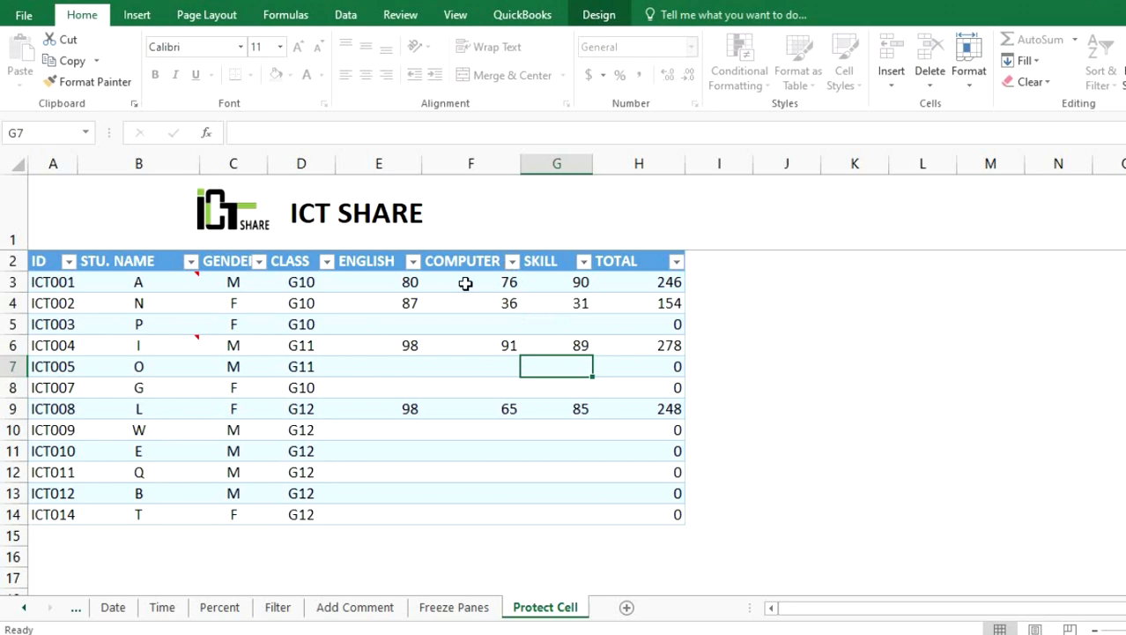
Select E3:G14 and protect the sheet with Use AutoFilter allowed, entering and confirming the unprotect password.
drag(392, 283, 573, 508)
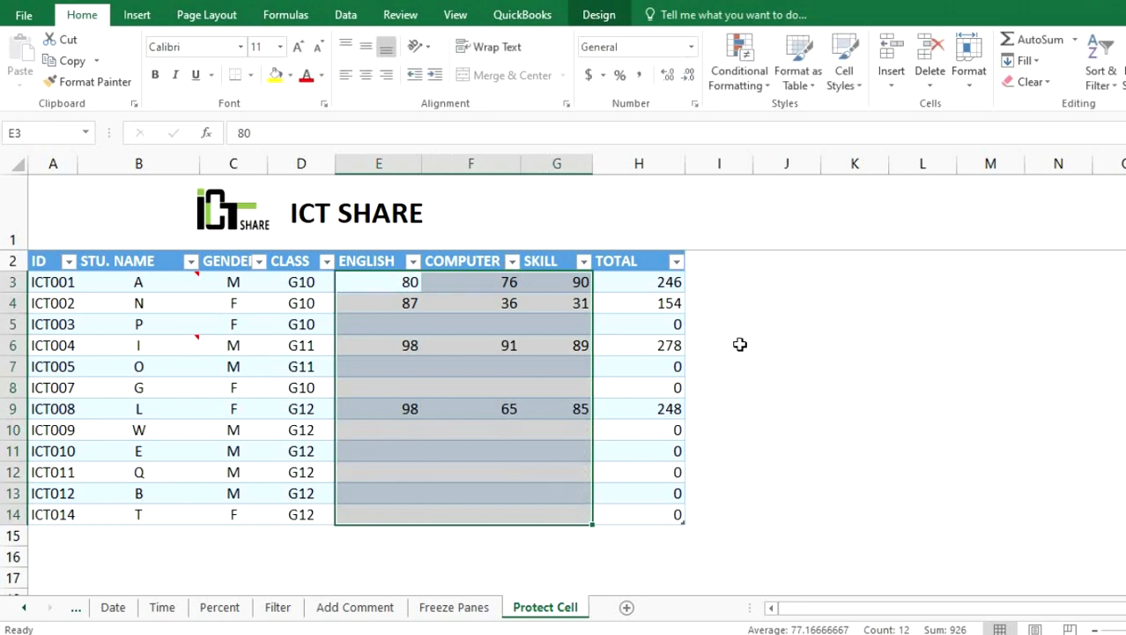
click(969, 77)
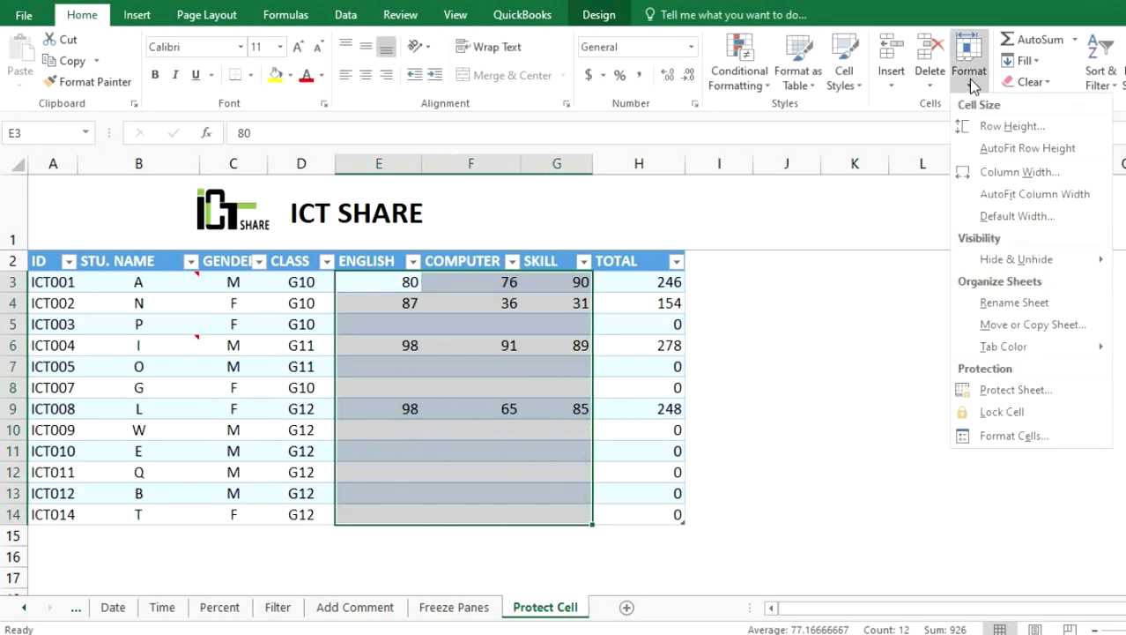
click(1005, 393)
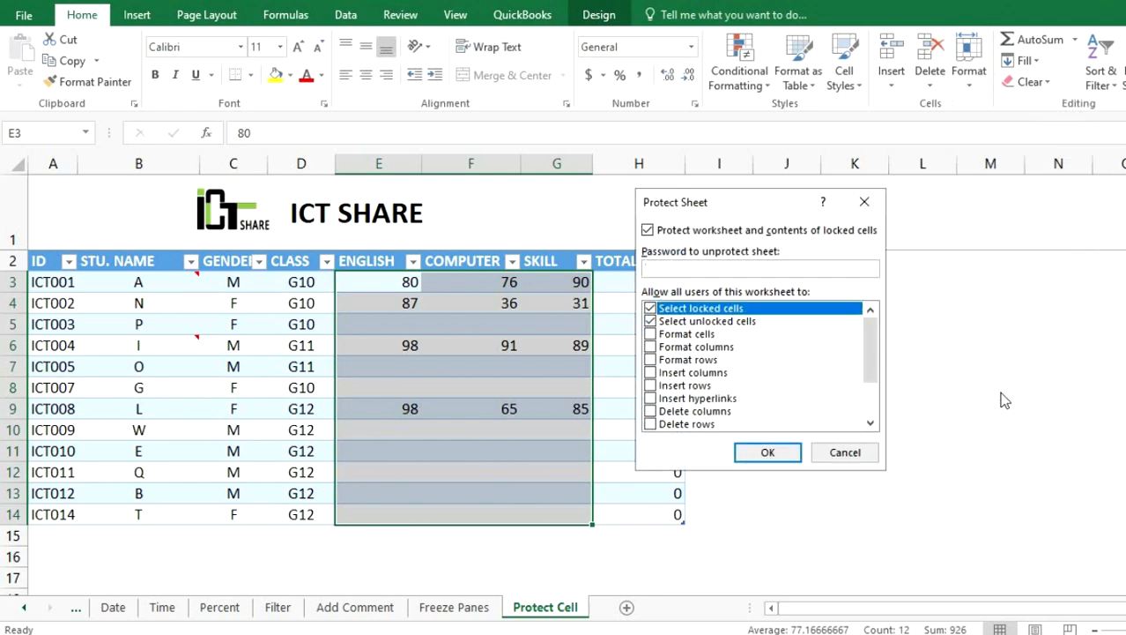
drag(871, 346, 862, 388)
click(652, 388)
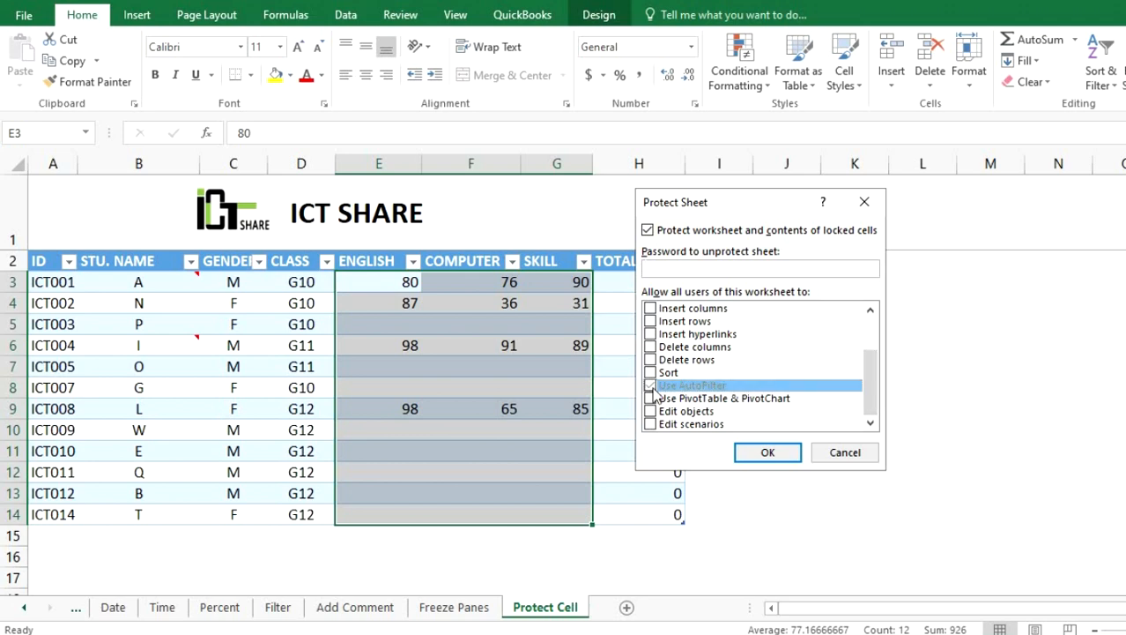
click(676, 269)
text(1)
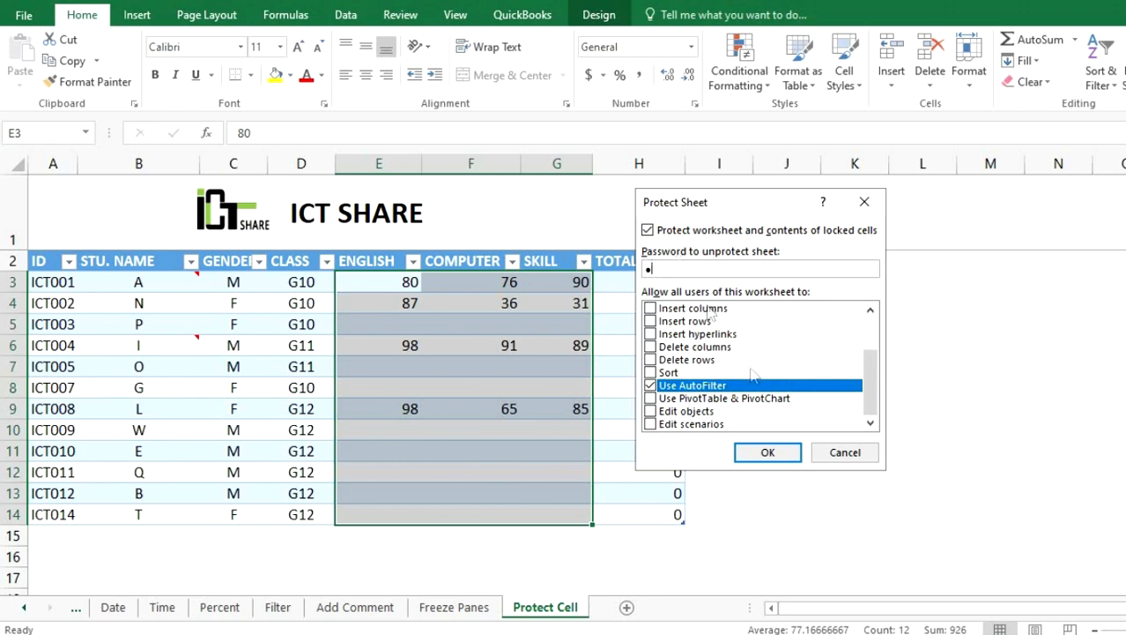
click(767, 456)
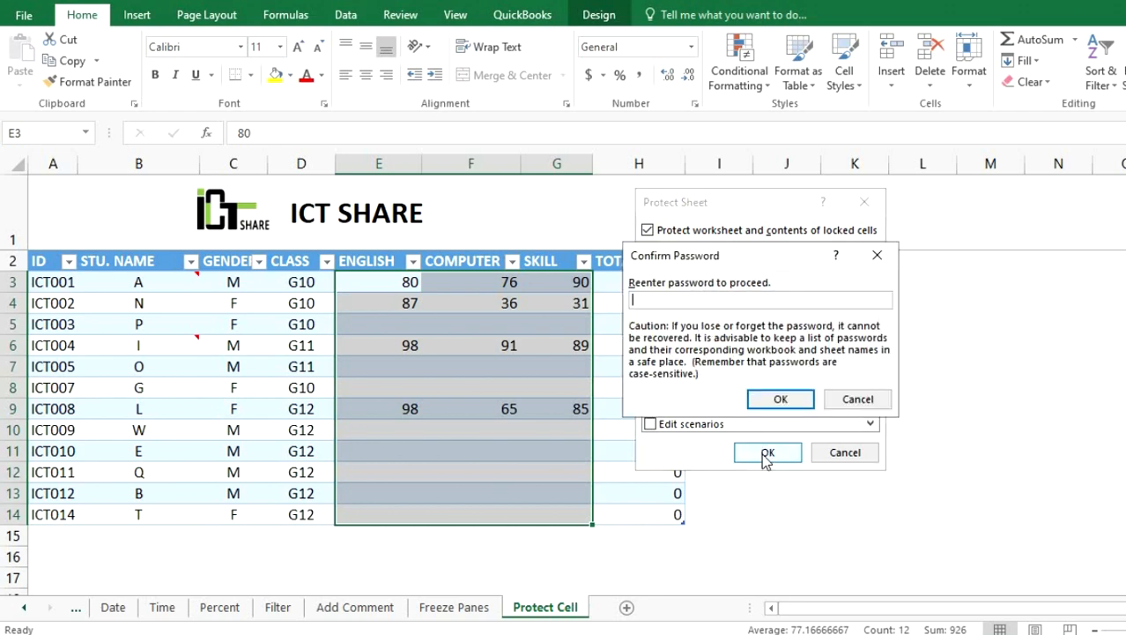
click(776, 402)
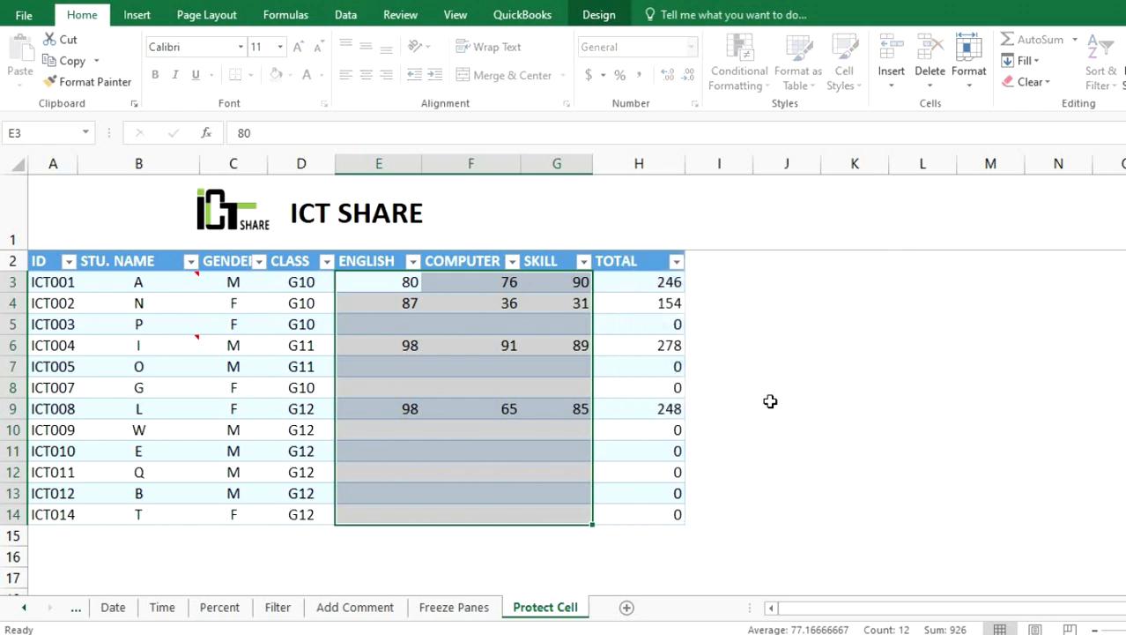
Enter the row 10 scores: 12 for ENGLISH, 56 for COMPUTER and 76 for SKILL.
click(402, 432)
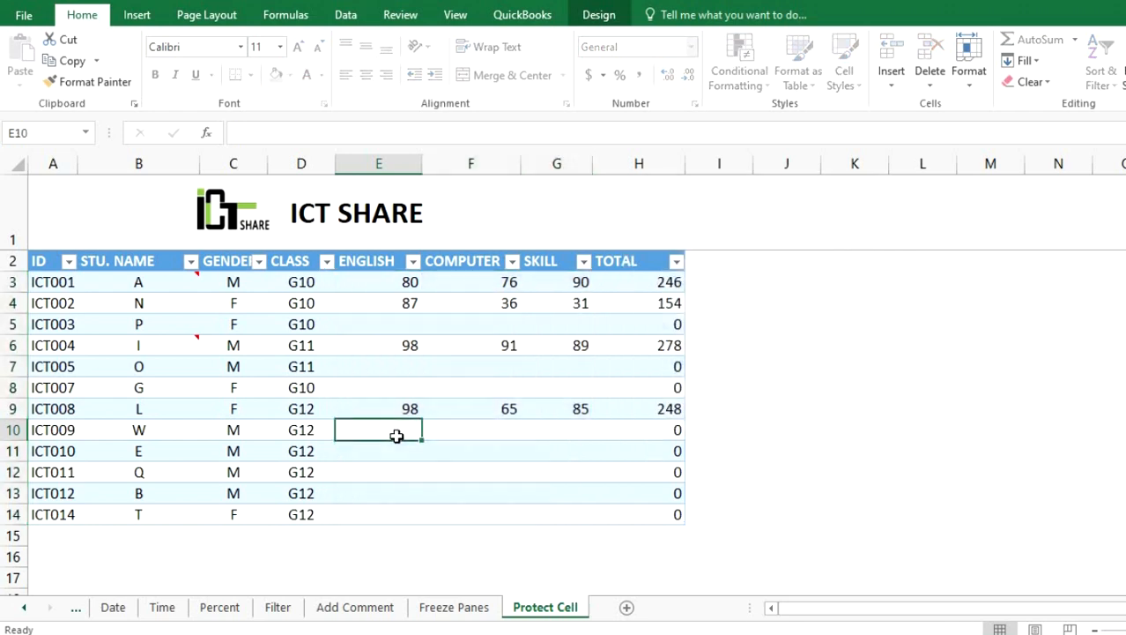
text(12)
key(Tab)
text(56)
key(Tab)
text(76)
key(Tab)
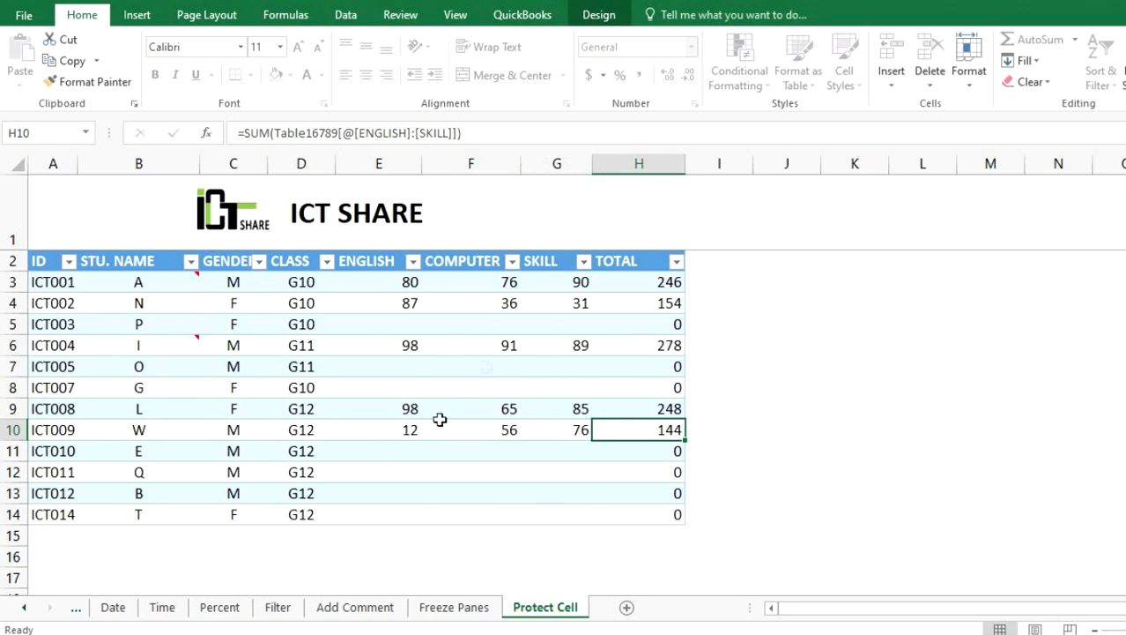
Check the filter options of the ENGLISH and COMPUTER columns on the protected sheet without applying a filter.
click(412, 262)
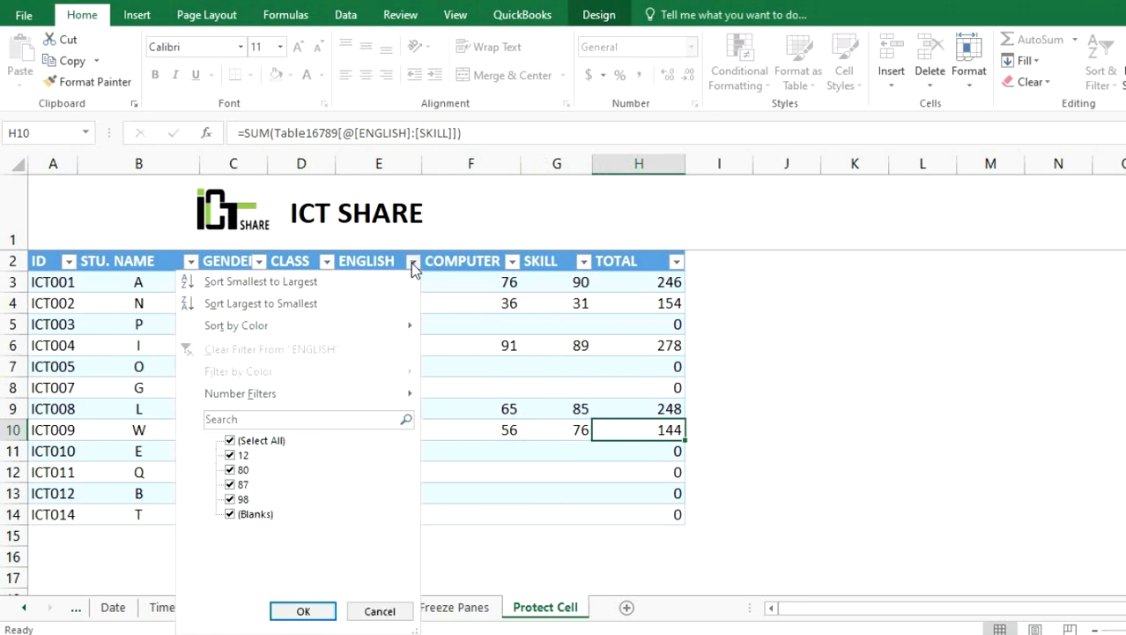
click(412, 263)
click(512, 262)
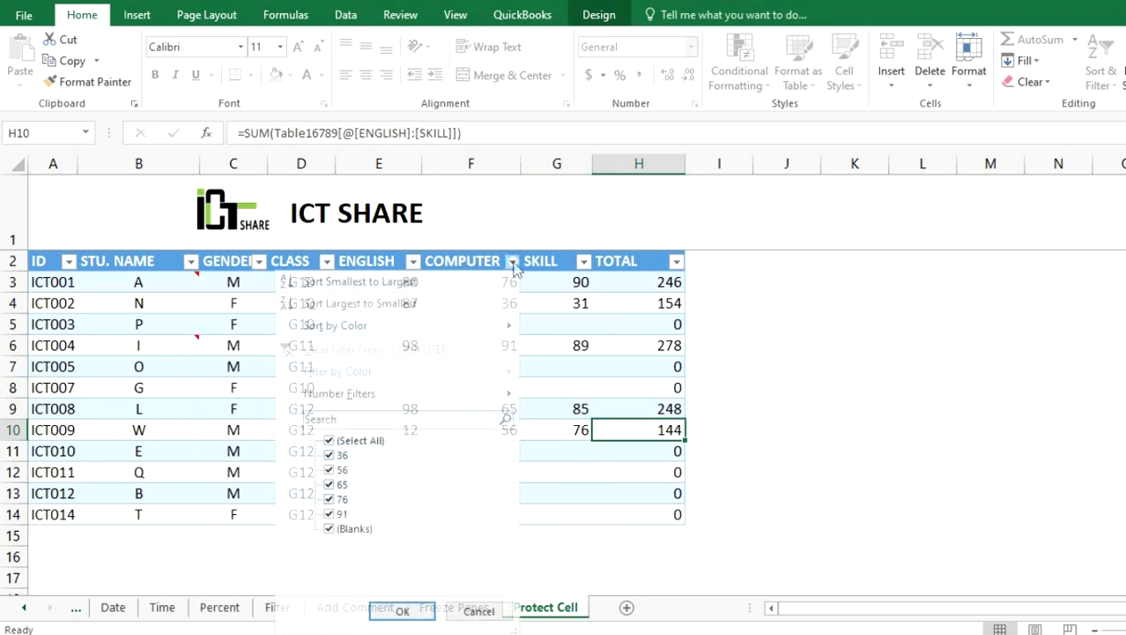
click(512, 262)
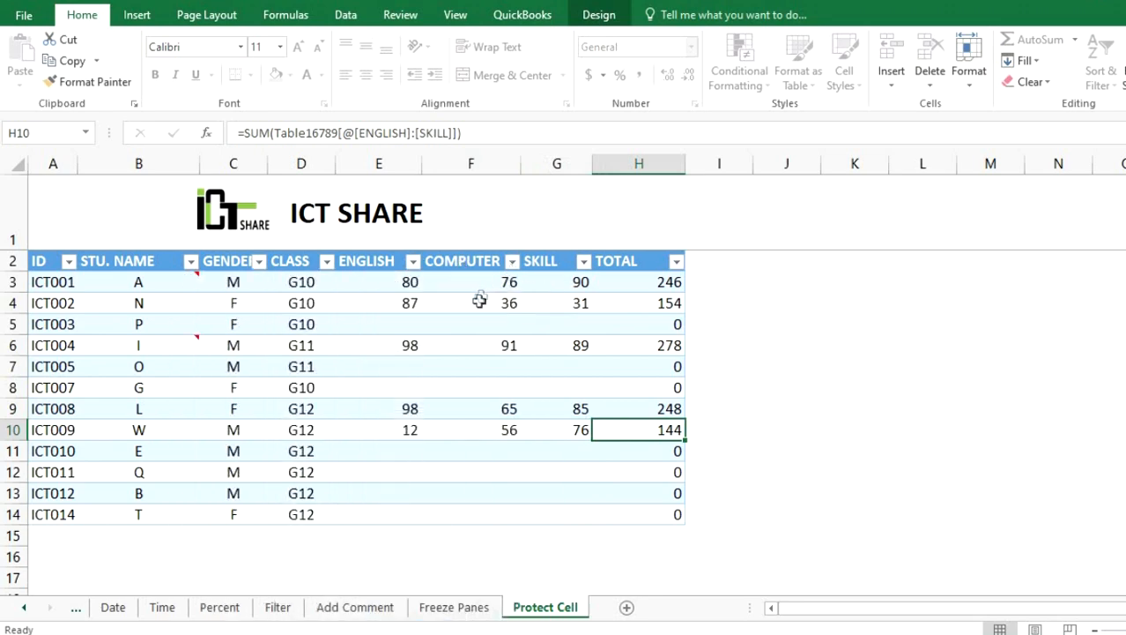
Select the whole Protect Cell sheet and unprotect it by entering the sheet password.
click(480, 299)
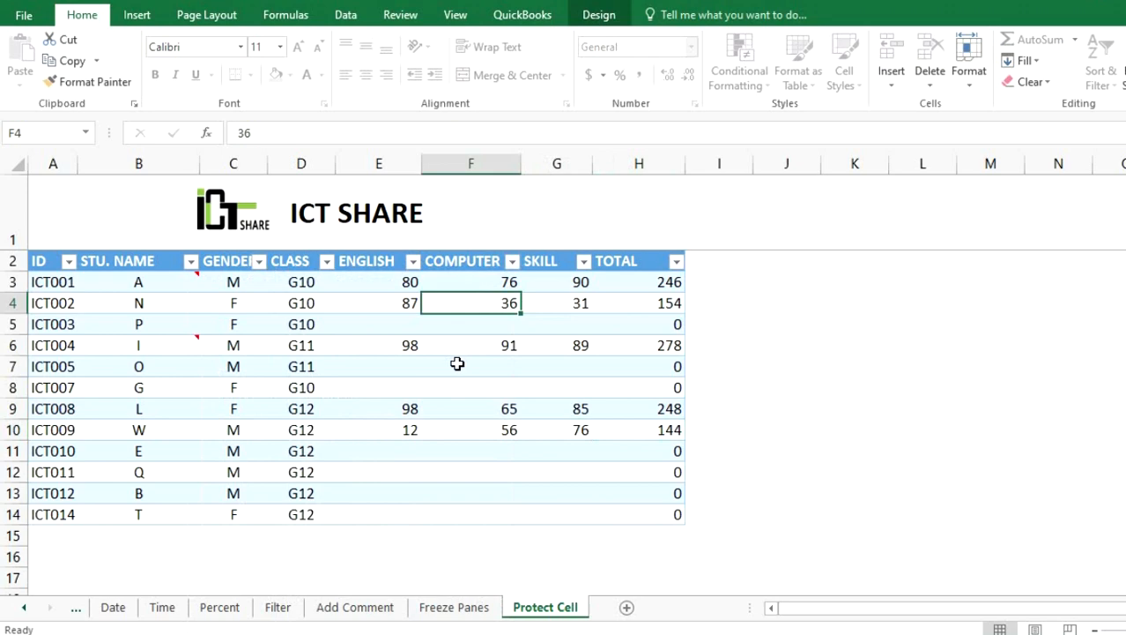
click(12, 164)
click(969, 78)
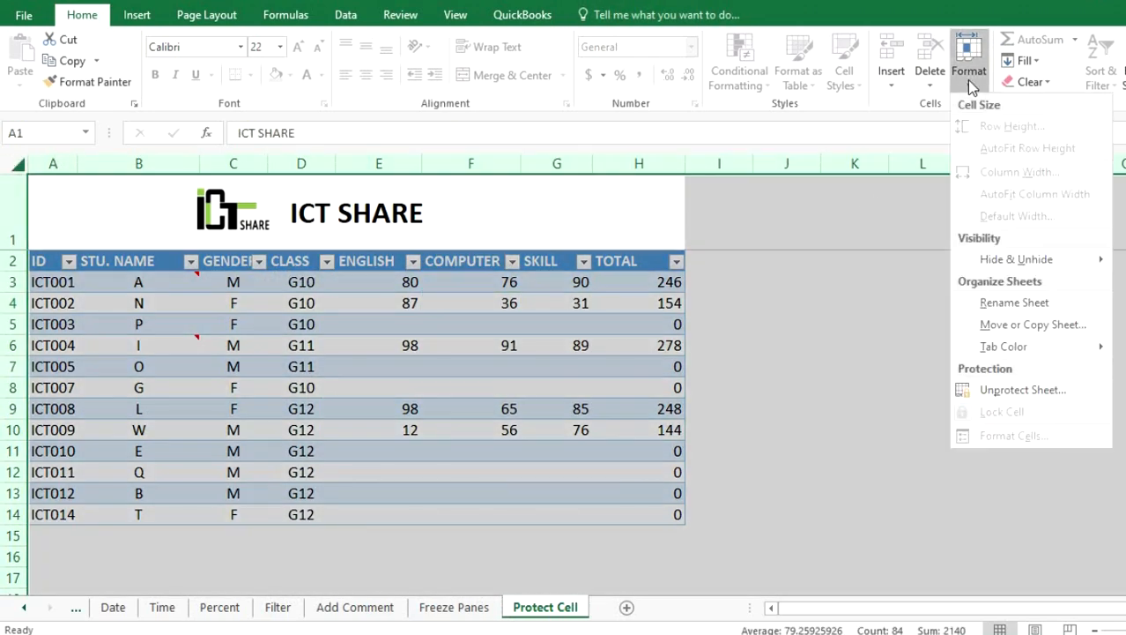
click(1049, 389)
text(1)
click(766, 357)
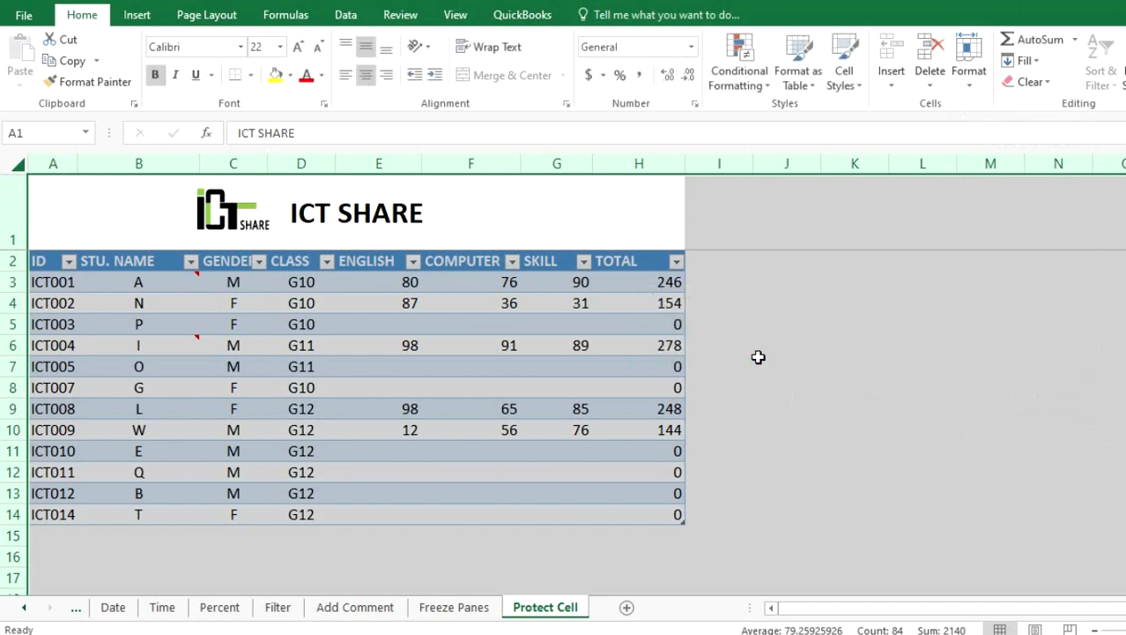
click(555, 453)
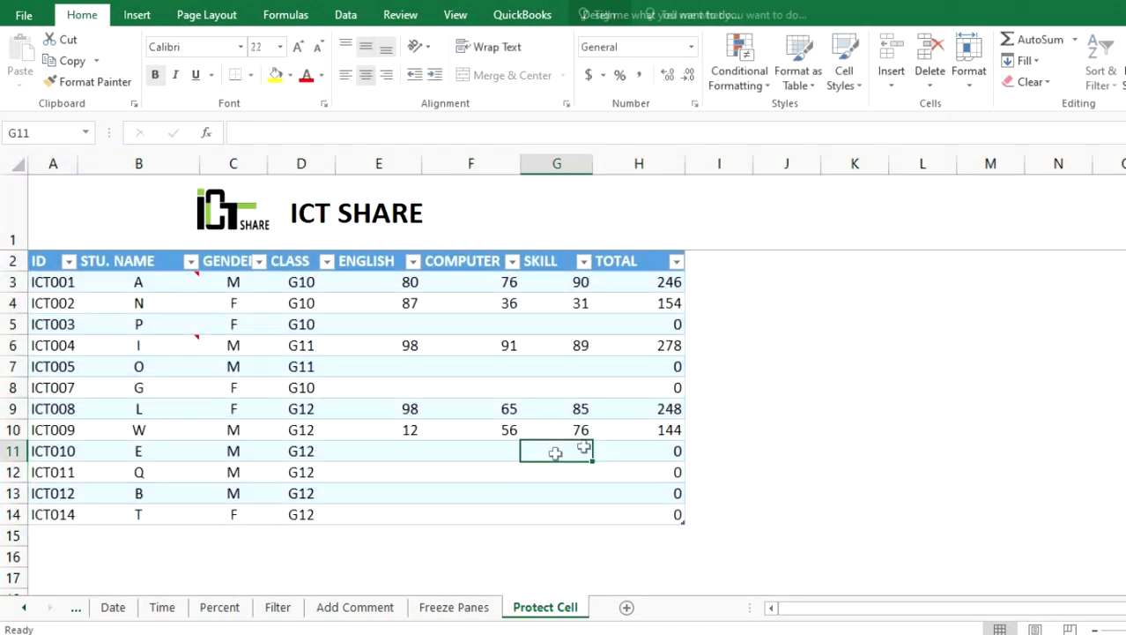
click(787, 514)
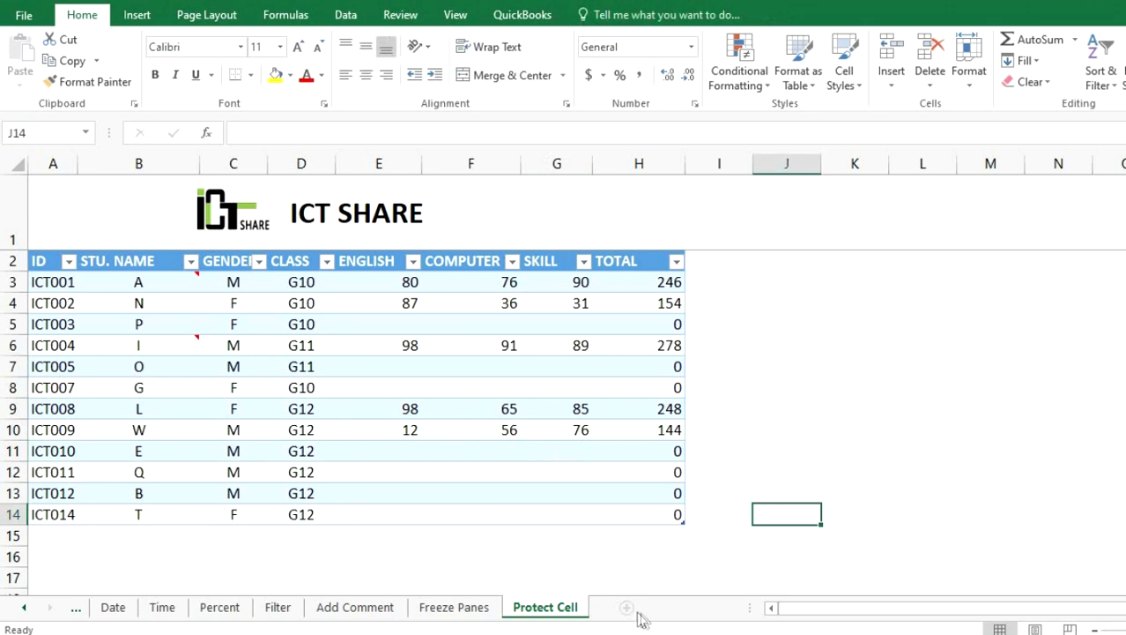
Check which sheet management commands, such as Insert, Delete and Rename, are available for the Protect Cell sheet.
right_click(558, 613)
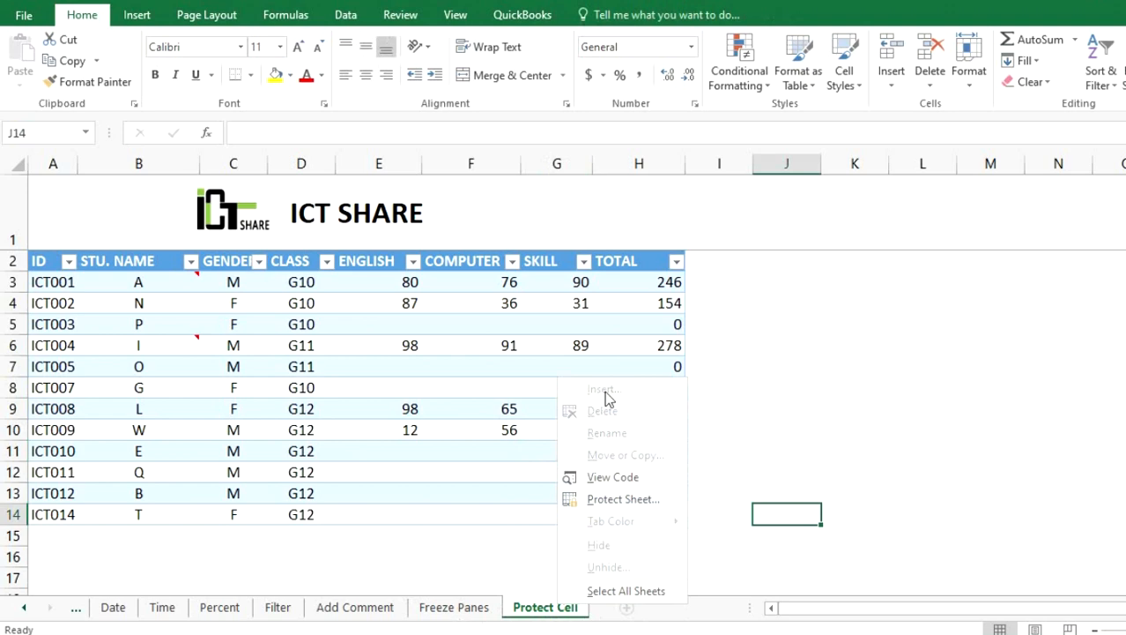
click(802, 516)
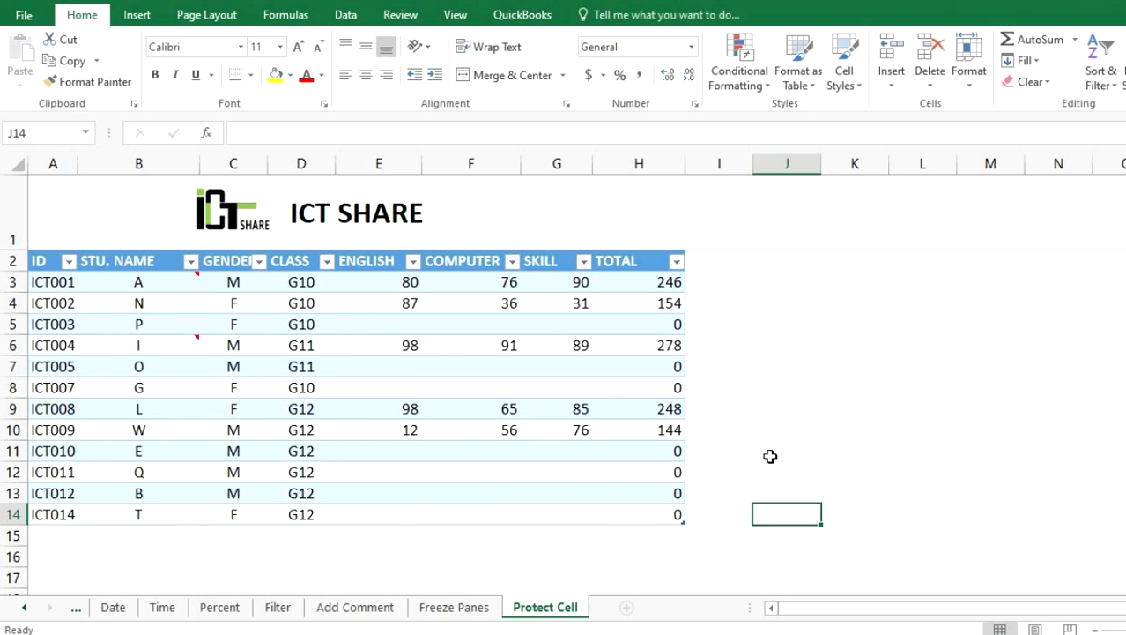
key(alt+r)
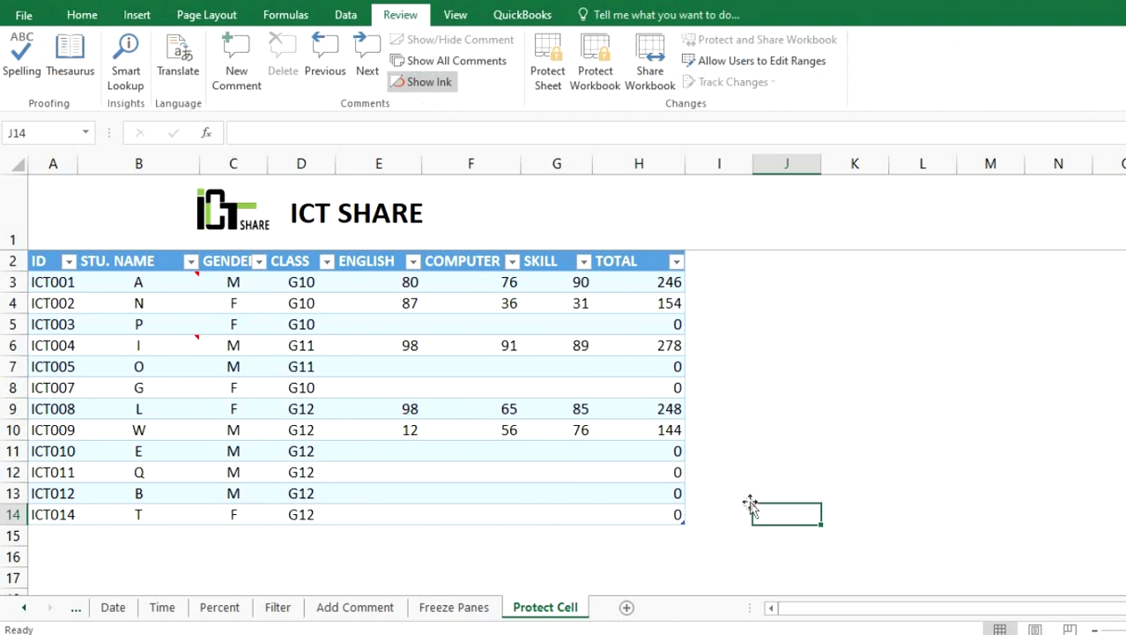
right_click(545, 609)
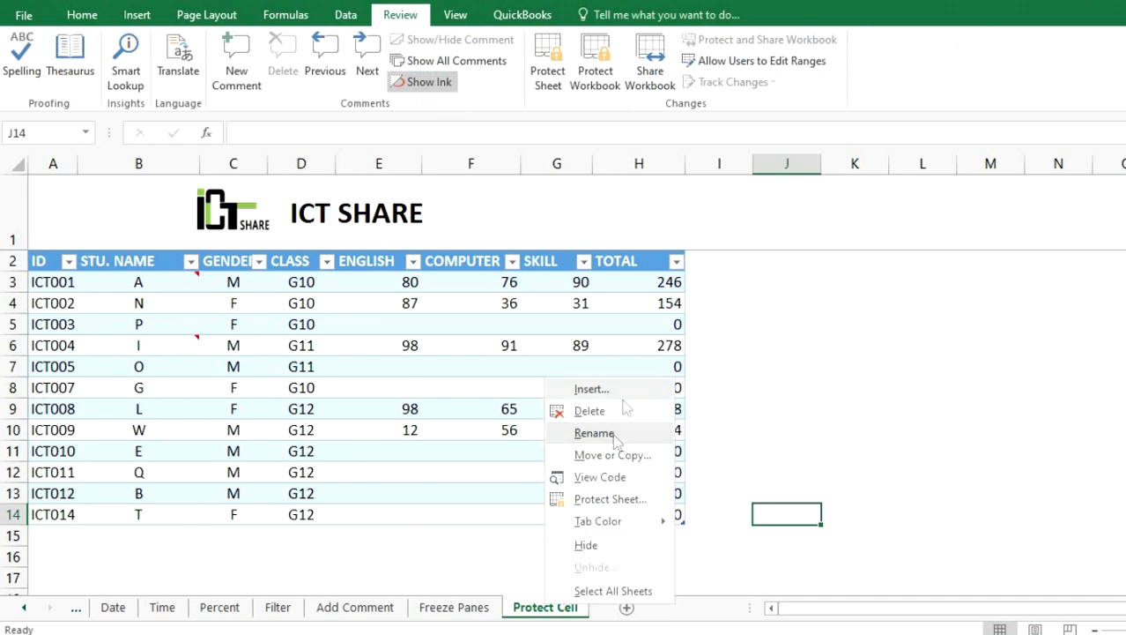
click(735, 548)
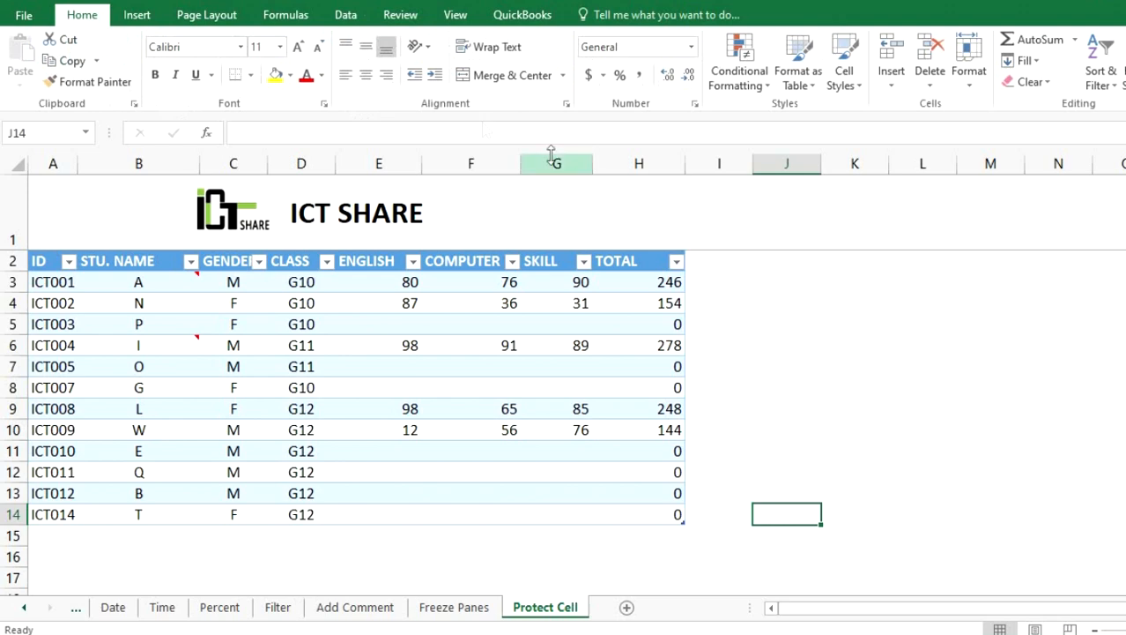
Protect the workbook with the Structure option, entering and confirming the workbook password.
click(404, 17)
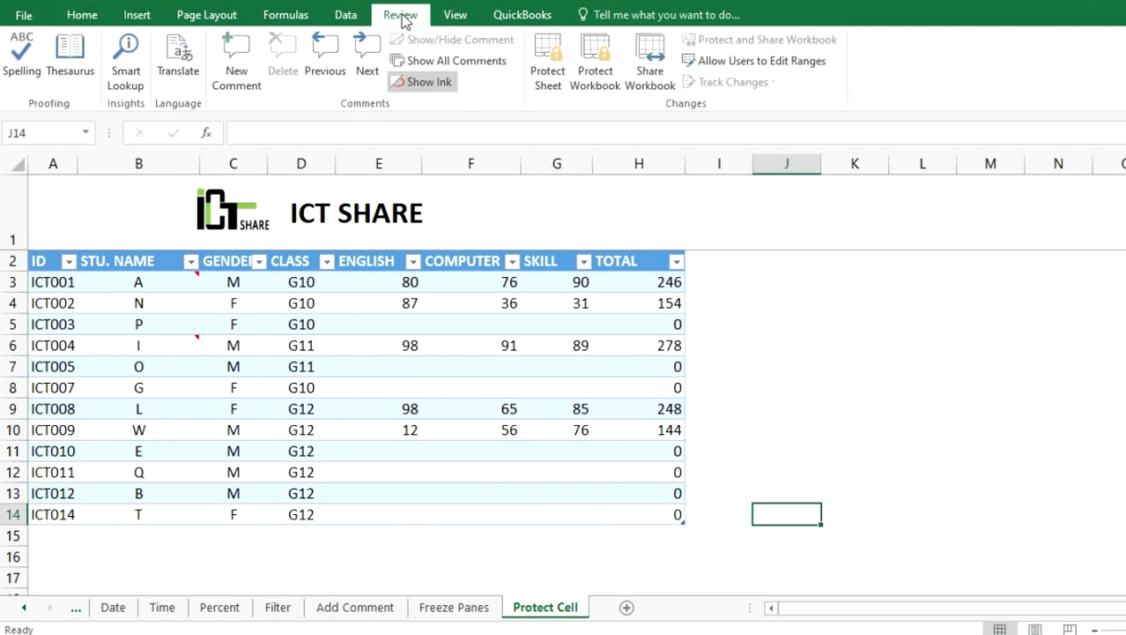
click(609, 83)
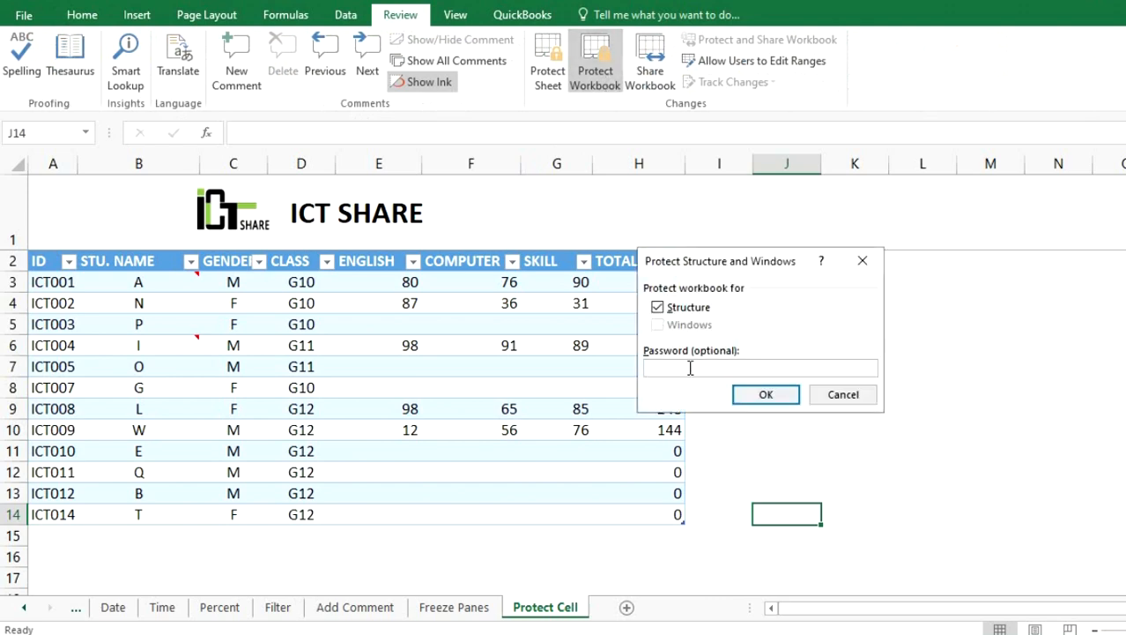
text(1)
click(766, 394)
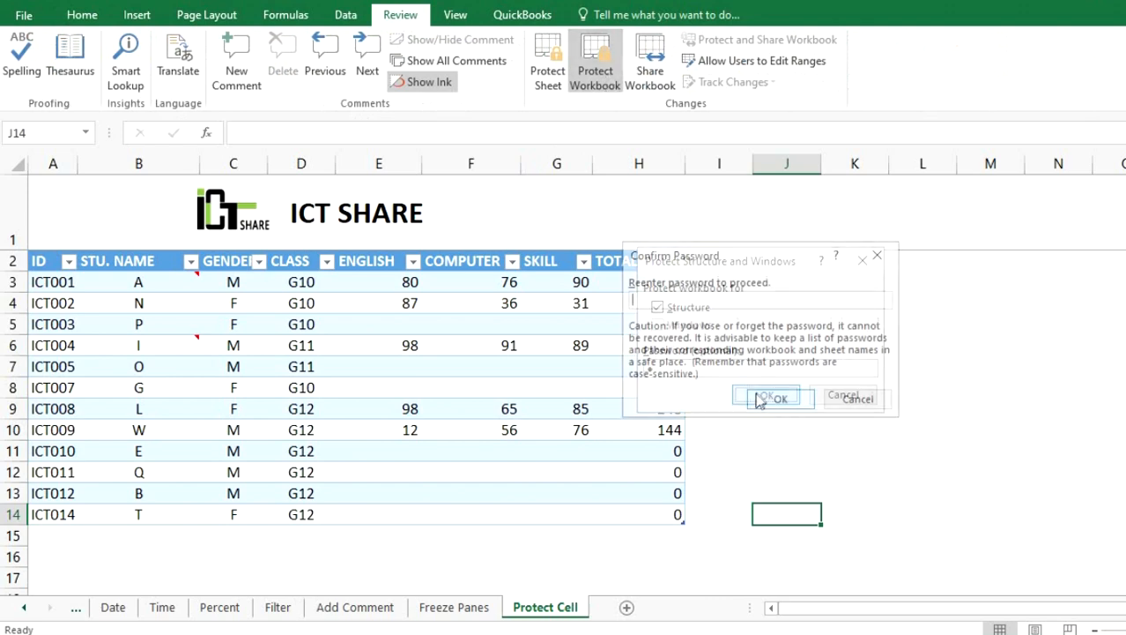
text(1)
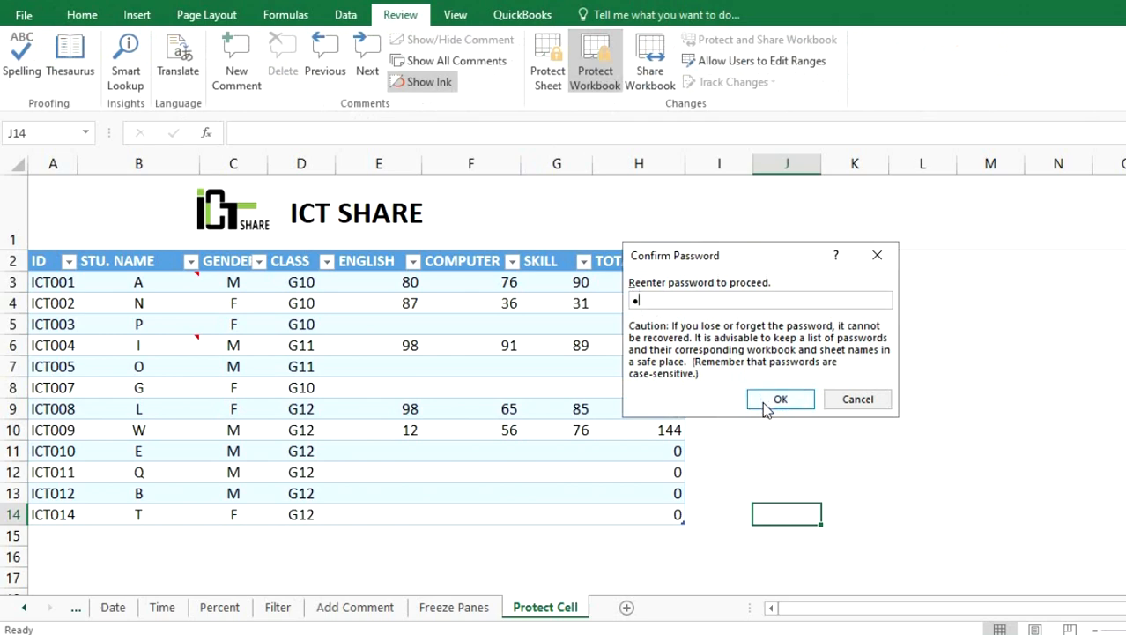
click(765, 405)
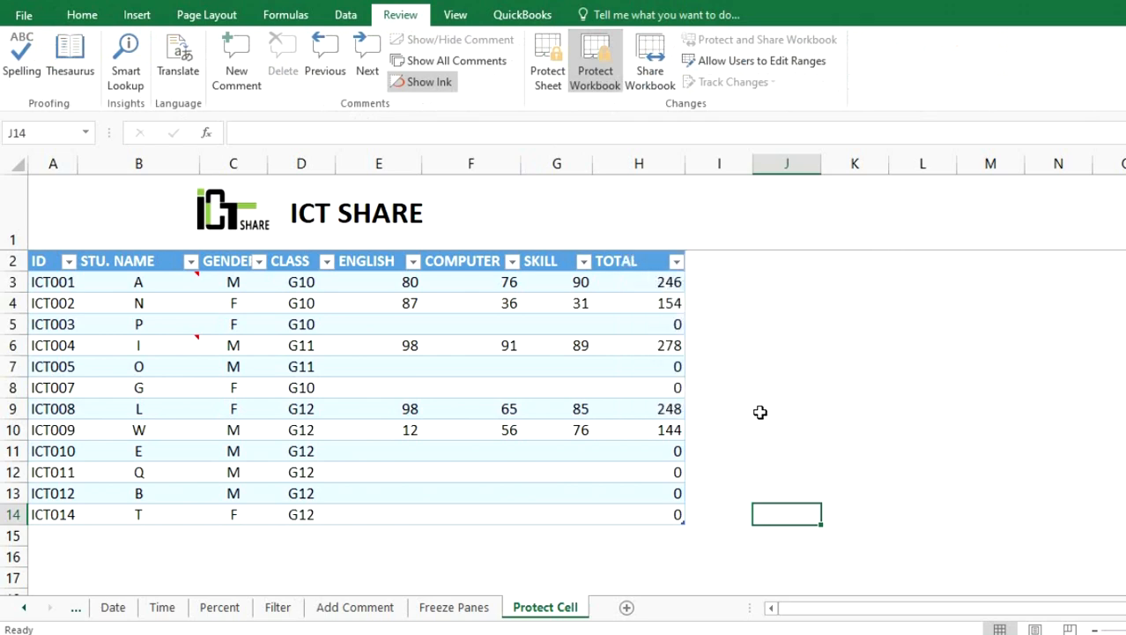
Check the sheet management commands of the Protect Cell sheet under workbook structure protection.
right_click(551, 607)
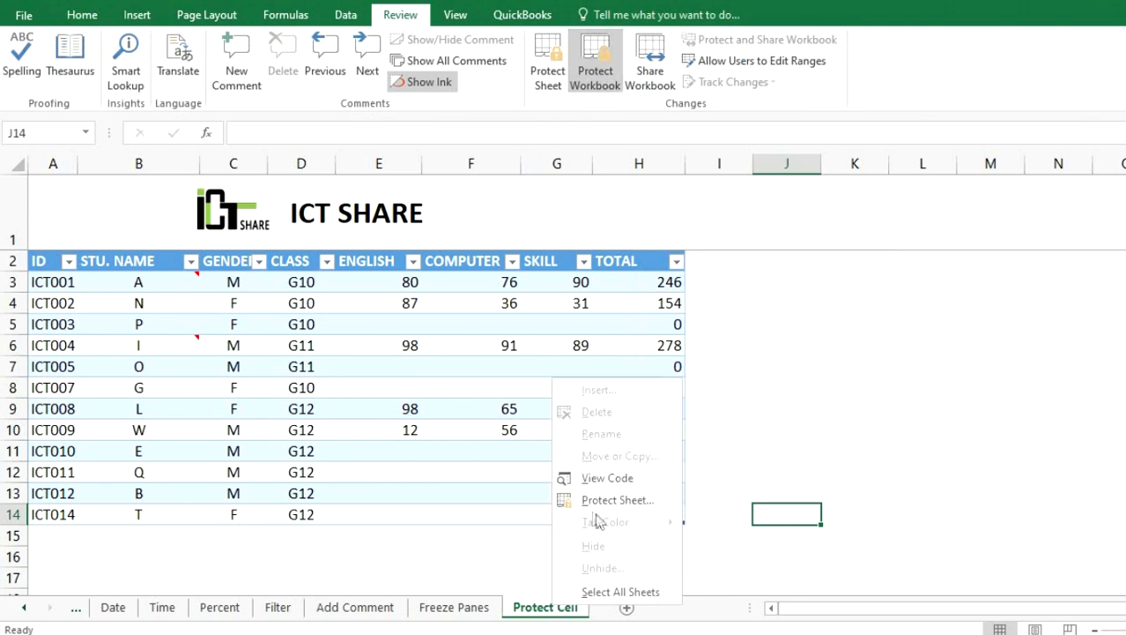
click(532, 609)
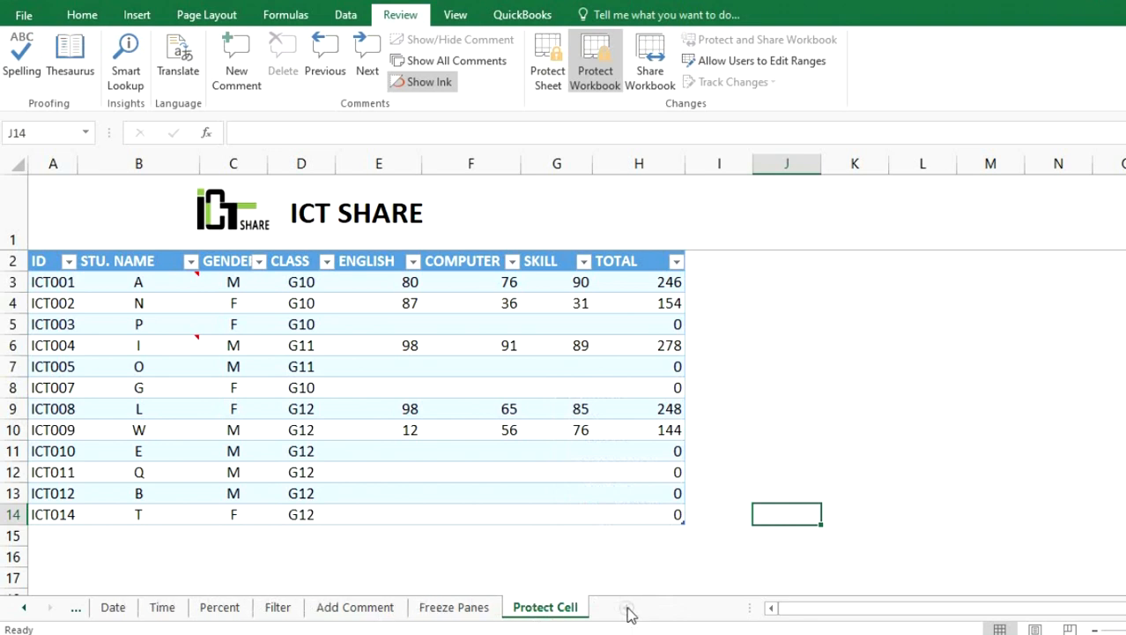
click(745, 411)
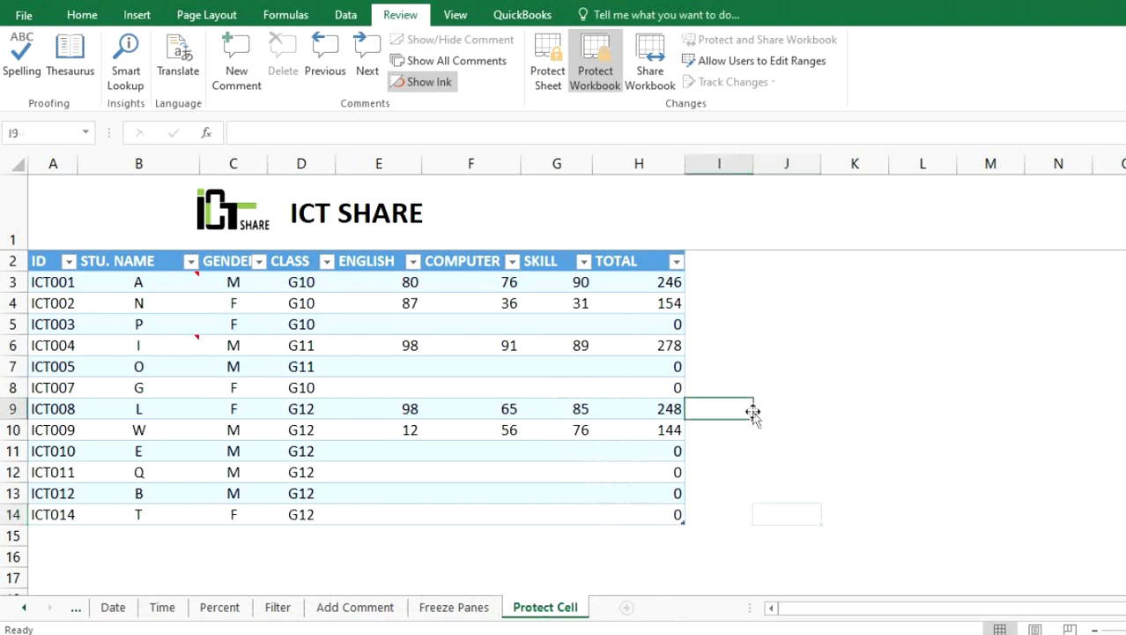
click(772, 384)
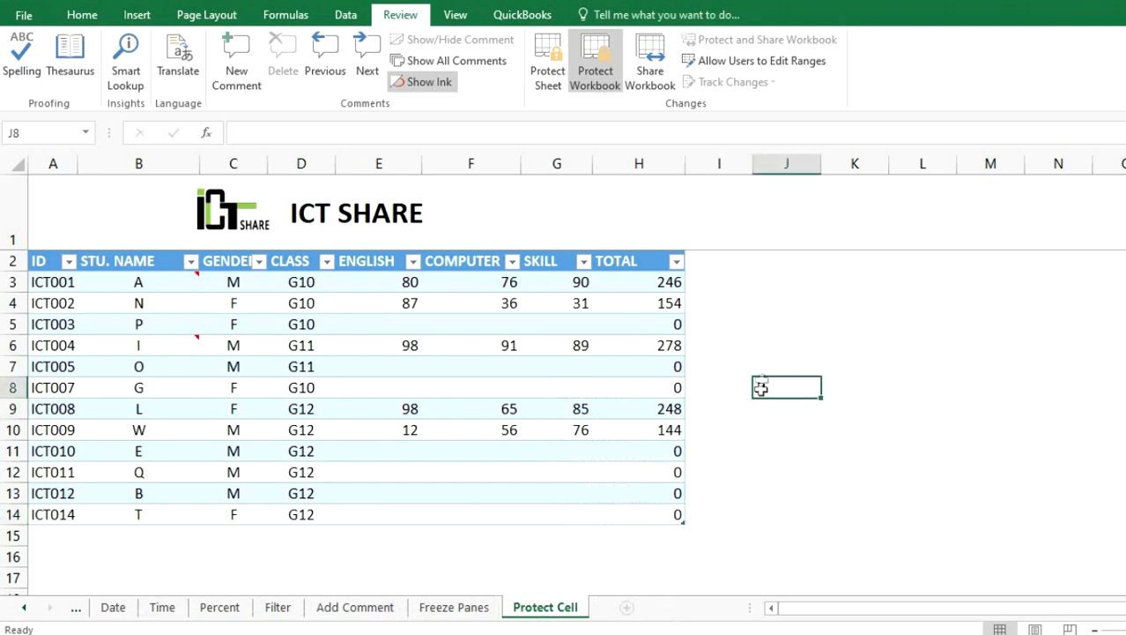
Unprotect the workbook structure with the workbook password and recheck the Protect Cell sheet's management commands.
click(596, 63)
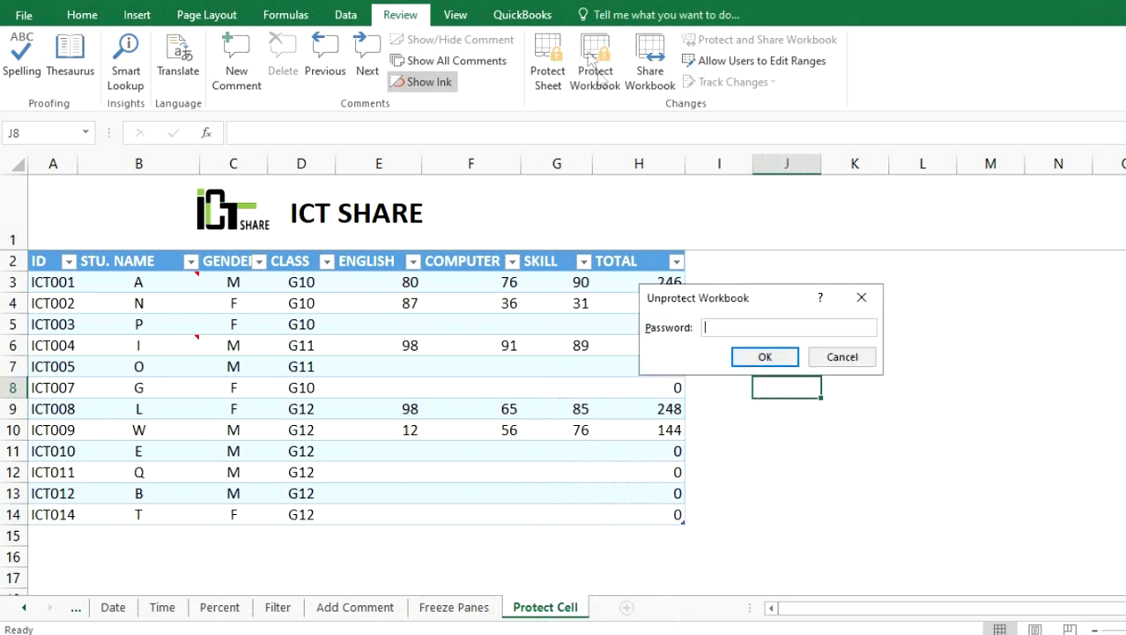
click(766, 356)
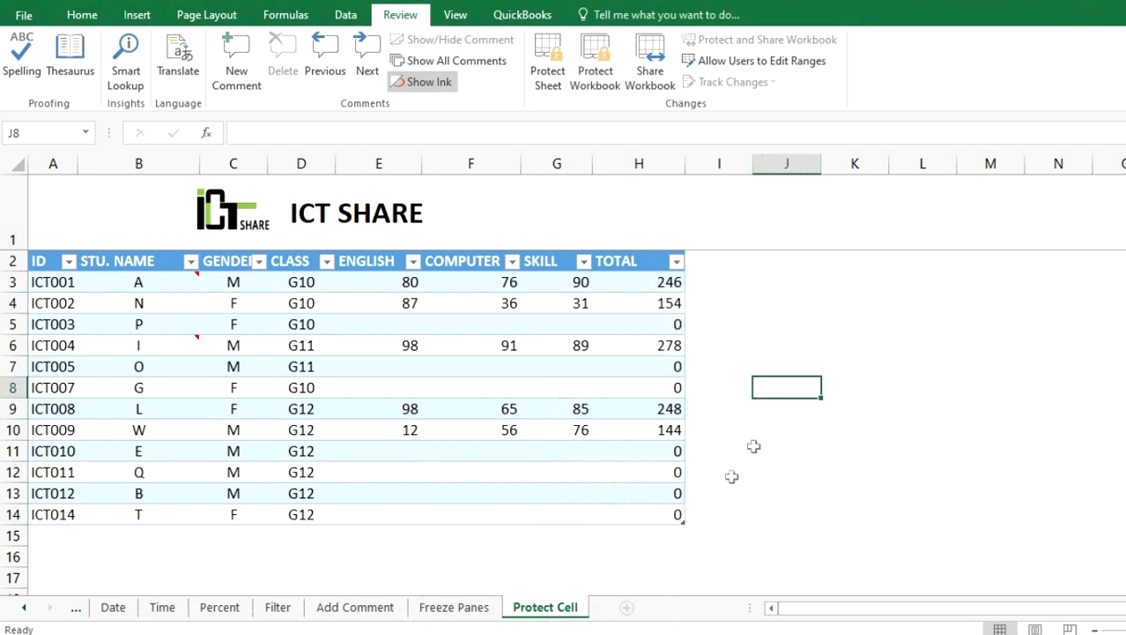
right_click(571, 608)
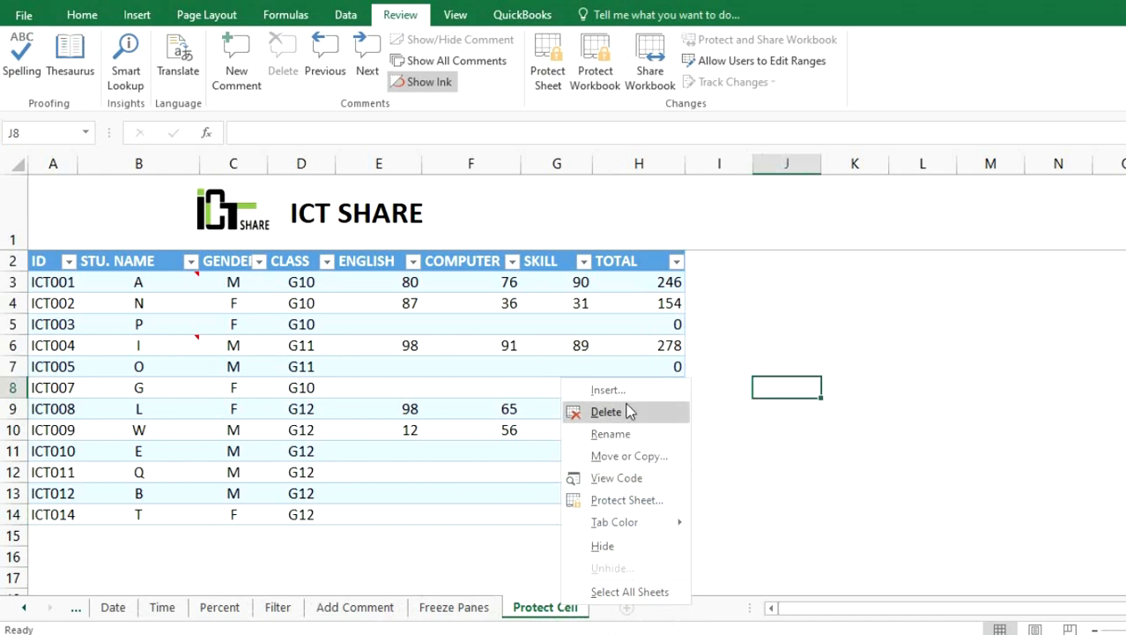
click(779, 388)
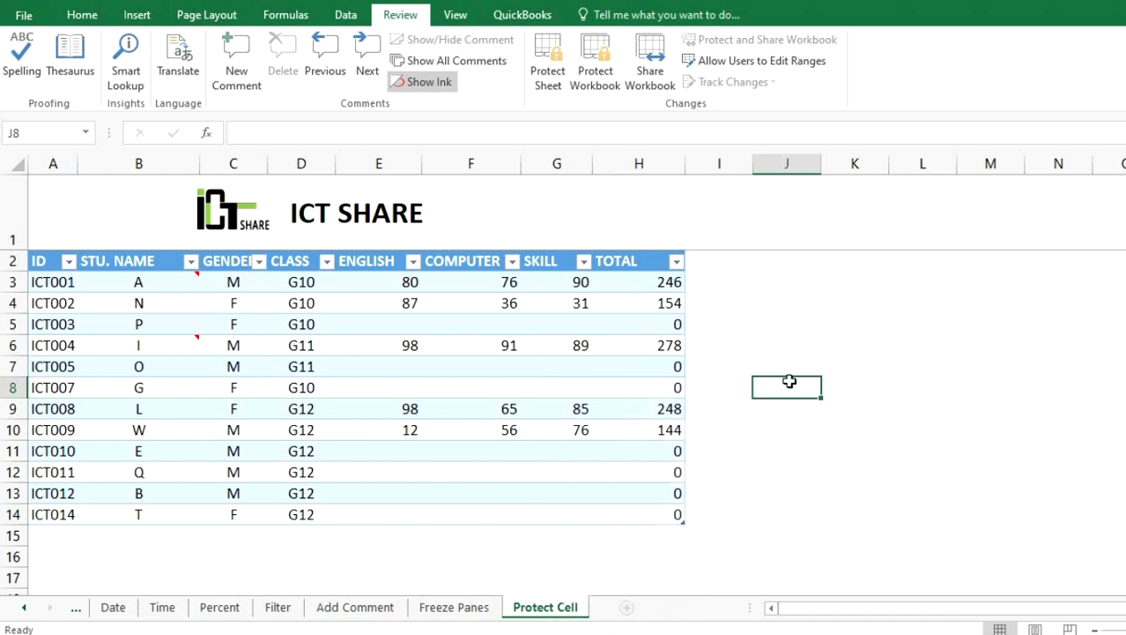